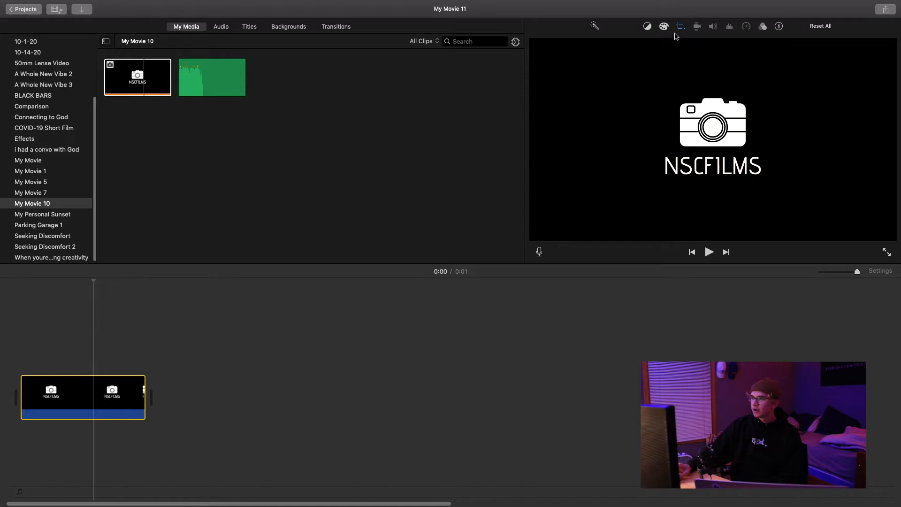
Step: Set the crop style of the logo clip to Fit instead of the Ken Burns movement
click(681, 27)
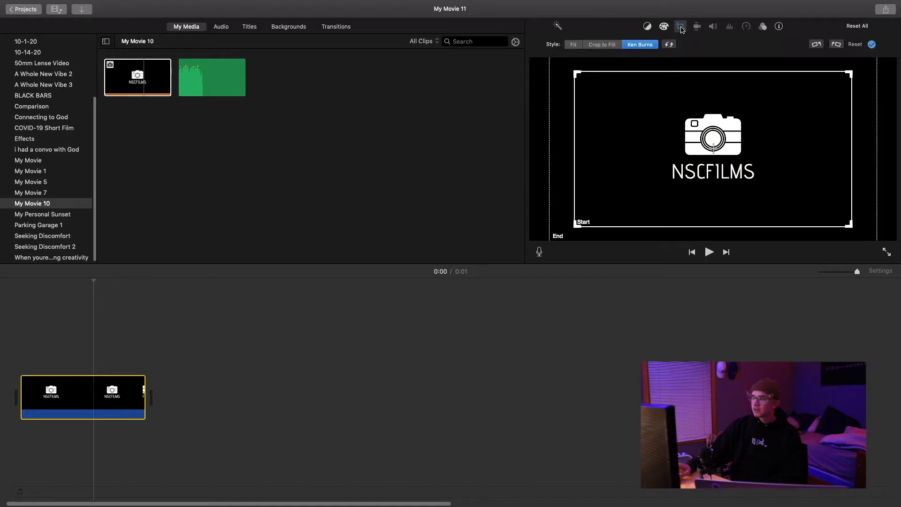
click(575, 44)
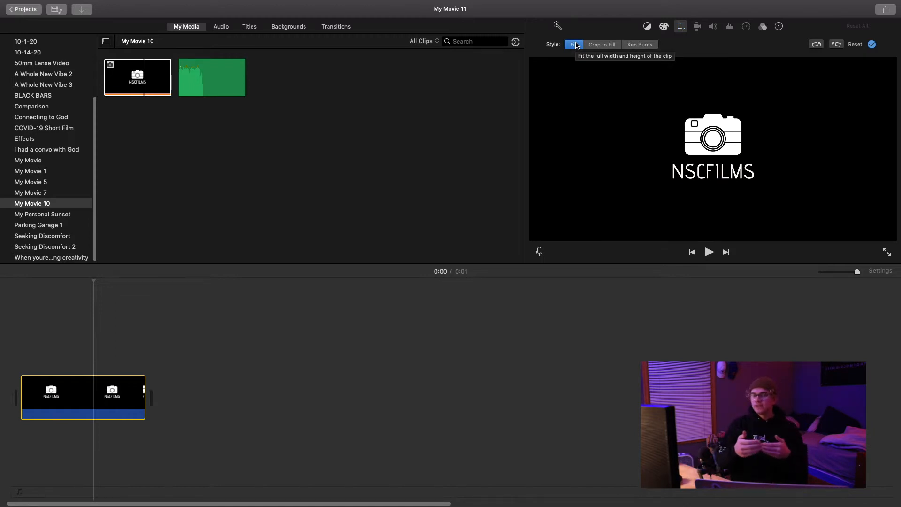
click(95, 285)
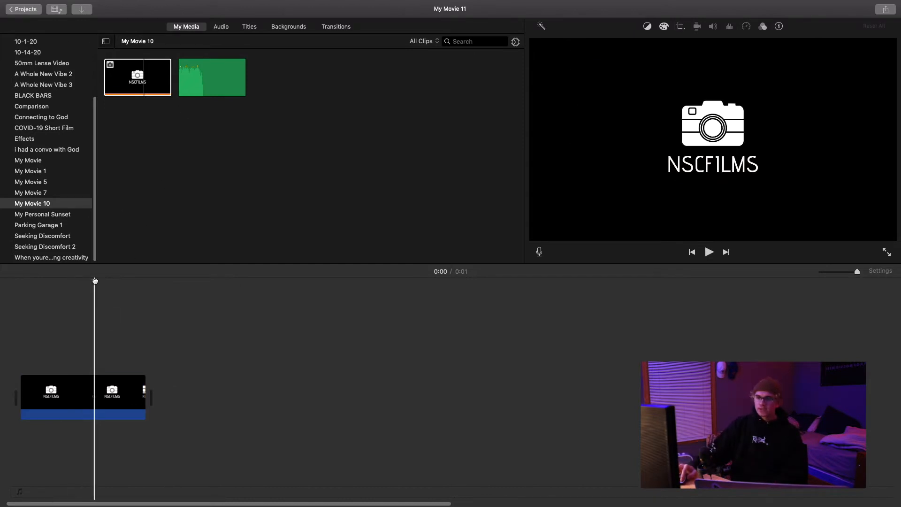
Step: Add the iTunes song "CHICAGO FREESTYLE (Extended Intro) (slowed + reverb)" beneath the start of the logo clip and extend the logo clip's end
click(221, 28)
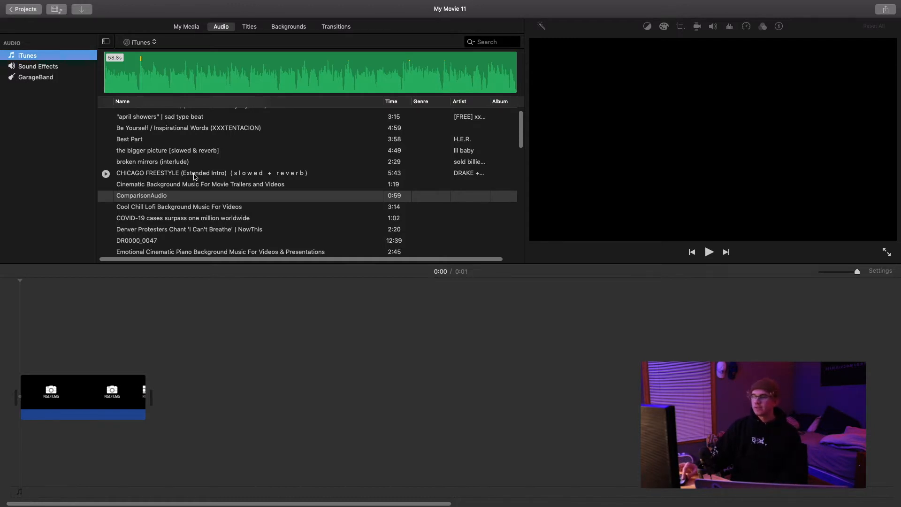
click(155, 173)
drag(149, 177, 12, 449)
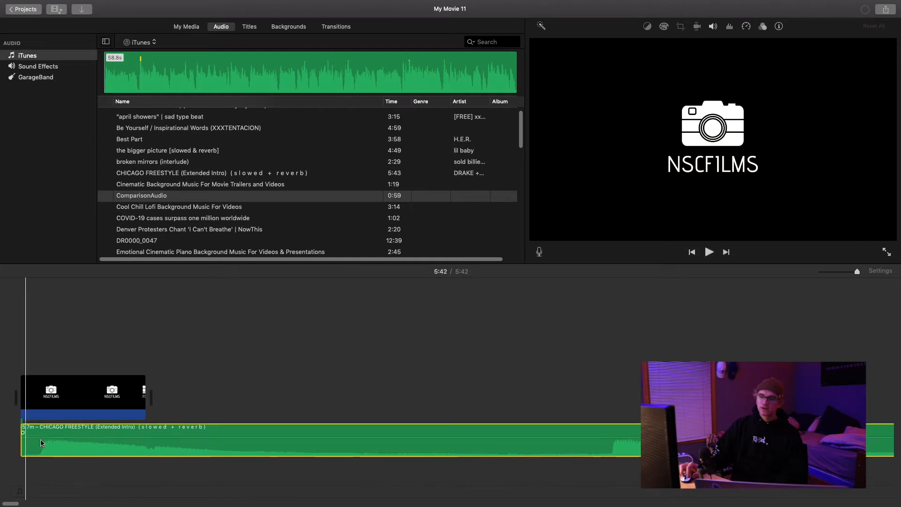
click(135, 399)
drag(146, 399, 221, 393)
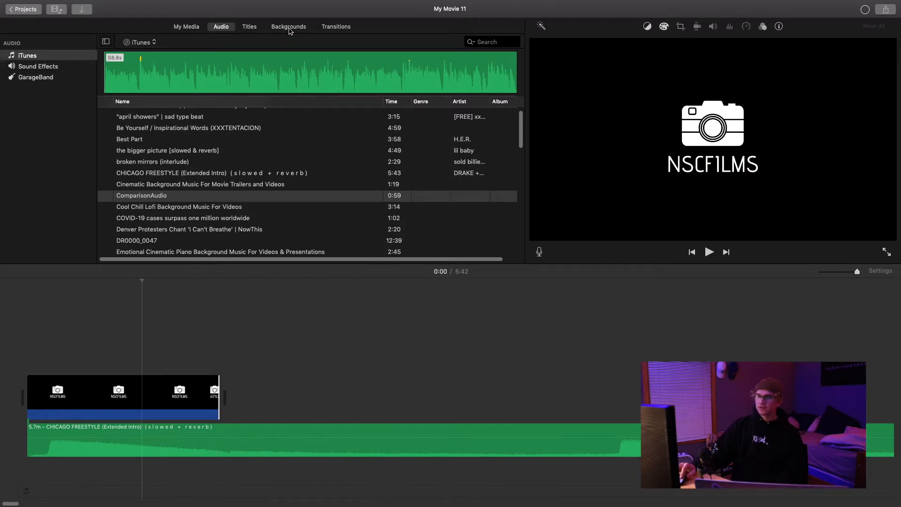
click(187, 27)
click(39, 247)
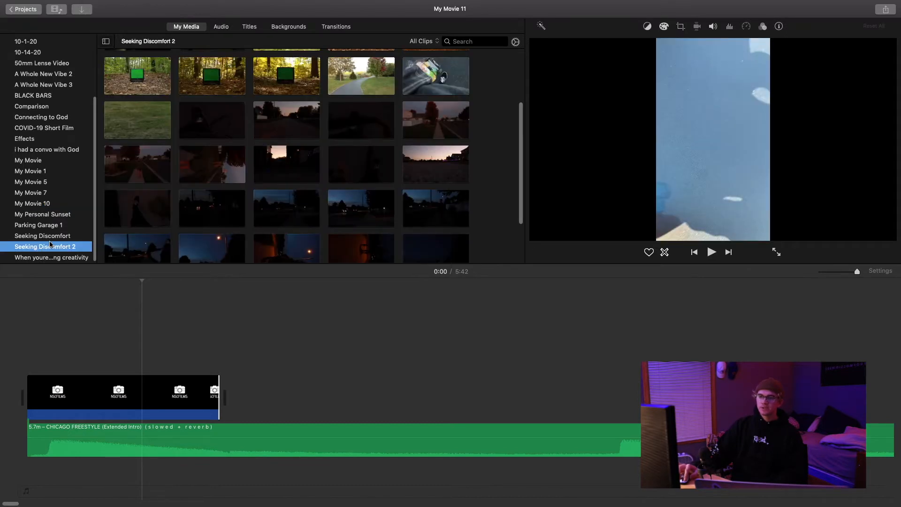
click(50, 237)
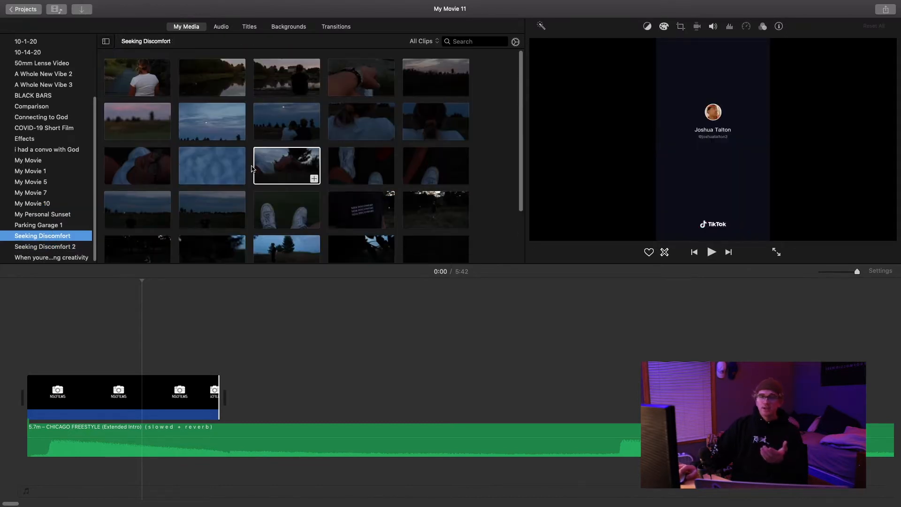
click(252, 166)
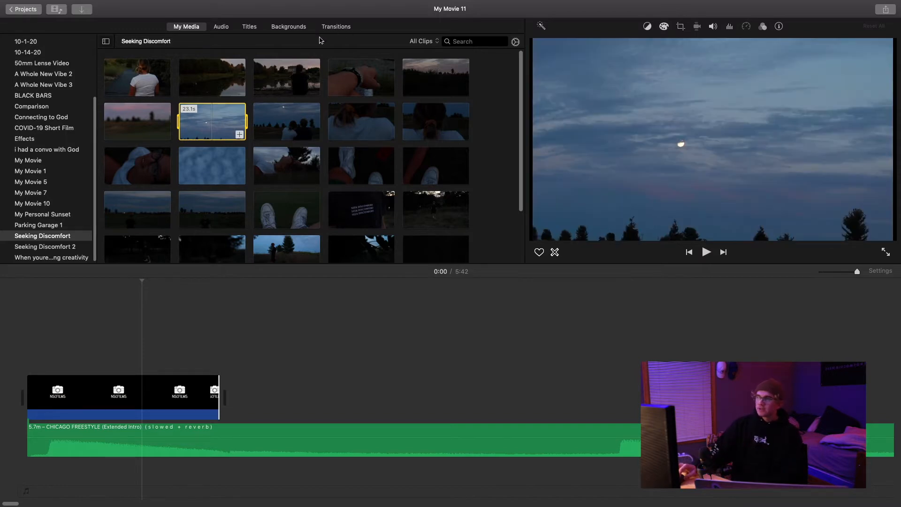
Step: Append a Black background after the logo clip and place a Centered title over it
click(288, 28)
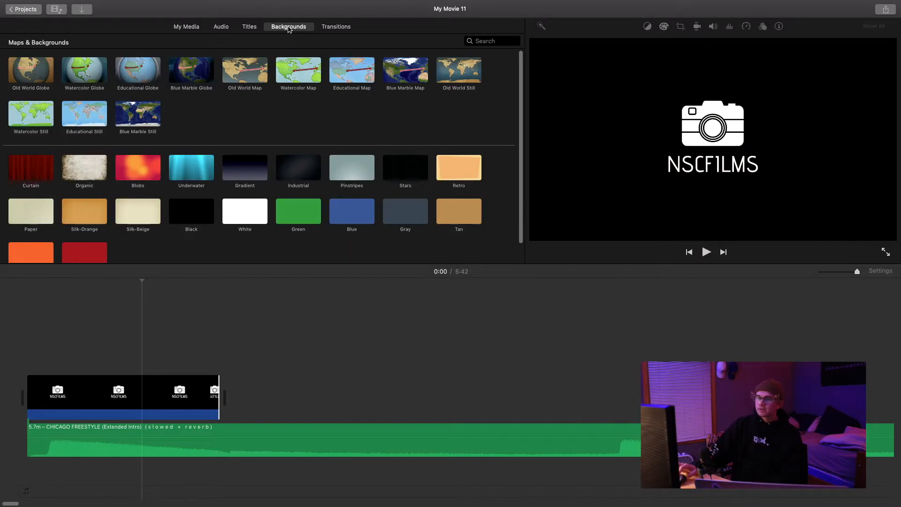
drag(192, 214, 231, 398)
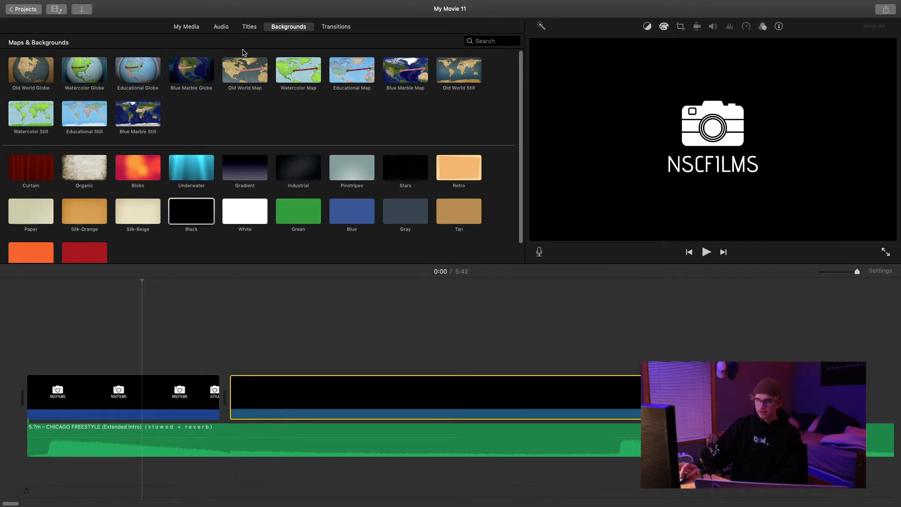
click(250, 27)
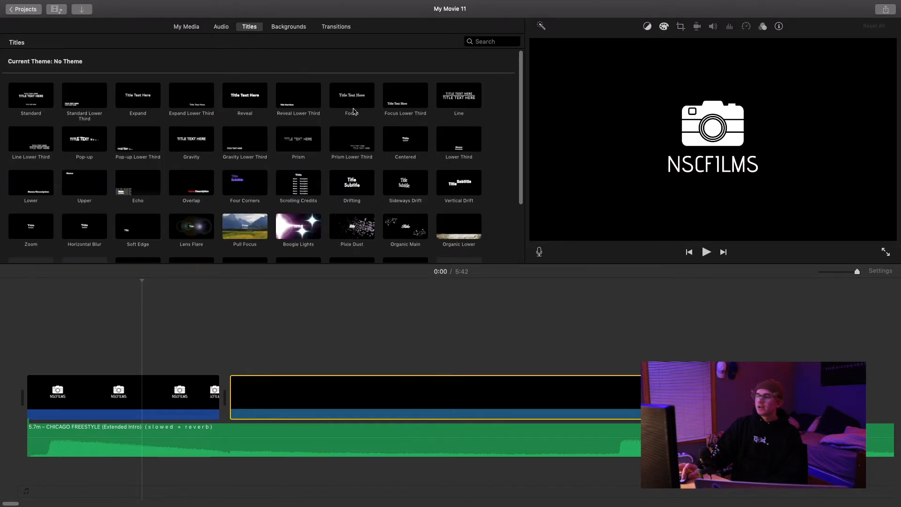
drag(405, 142, 231, 354)
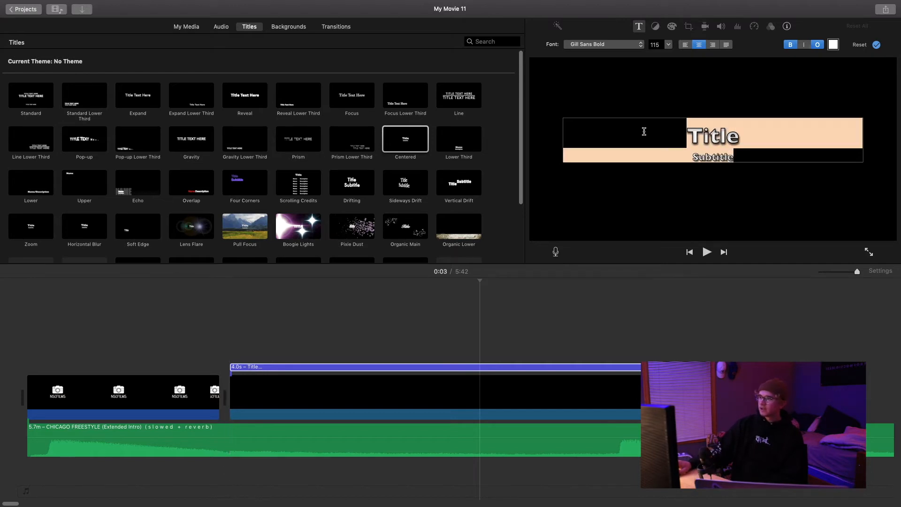
Step: Replace the placeholder title text with "Visuals by" and the creator's full name on a second line
key(BackSpace)
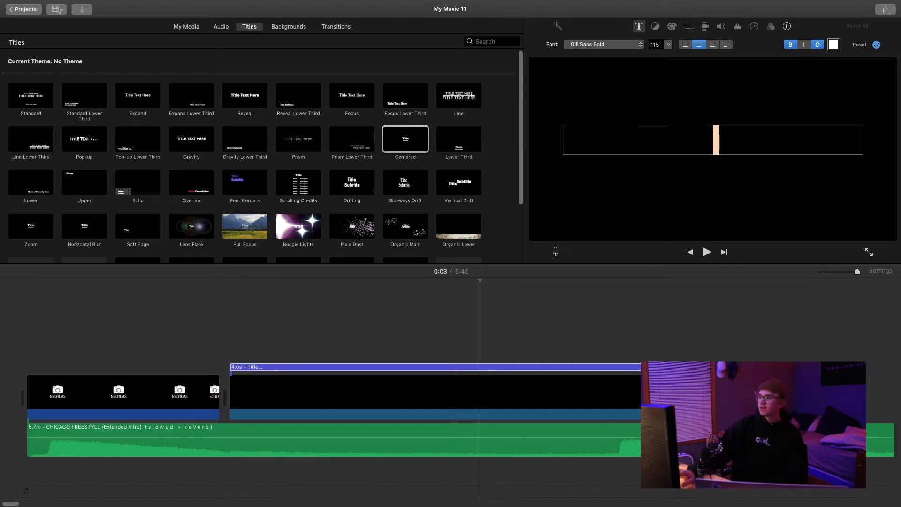
text(Visuals by)
key(Return)
text(Ethan Gendetrs)
key(BackSpace)
key(BackSpace)
key(BackSpace)
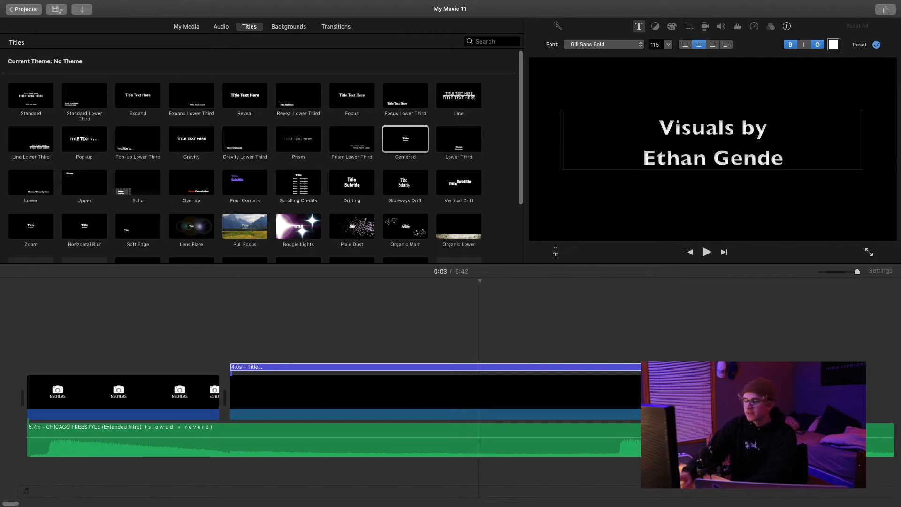
text(rs)
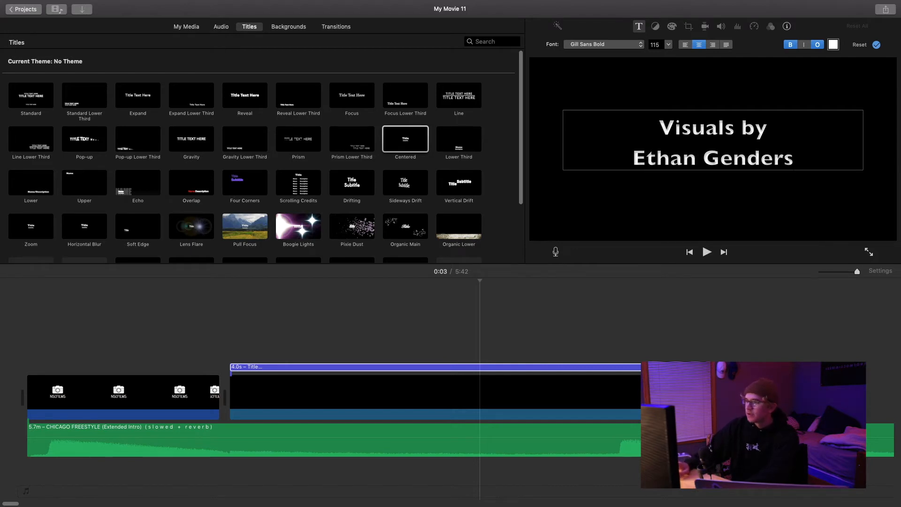
Step: Format both lines of the title in the Seravek font at size 30
click(604, 44)
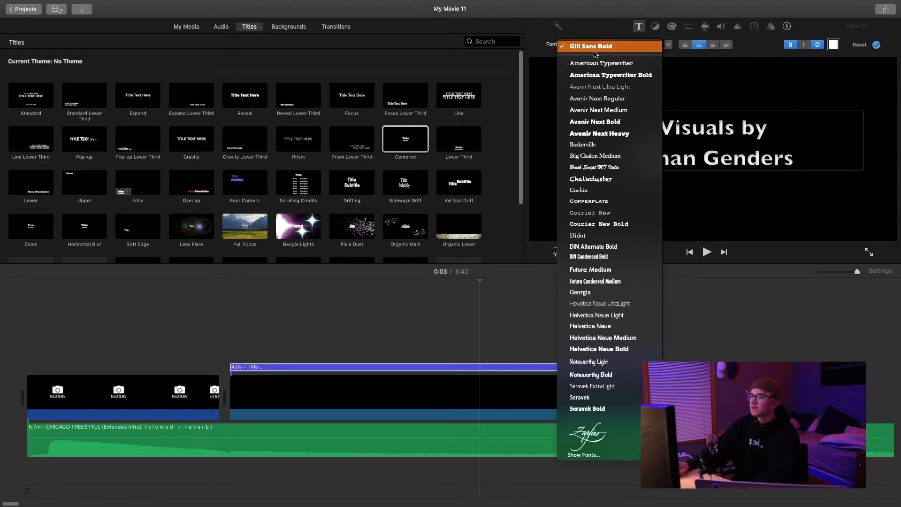
click(624, 398)
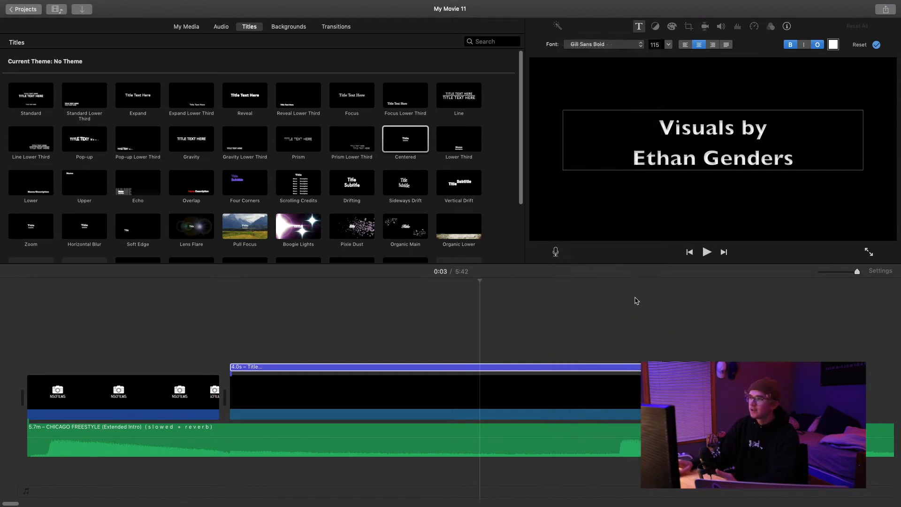
triple_click(791, 159)
drag(791, 157, 662, 122)
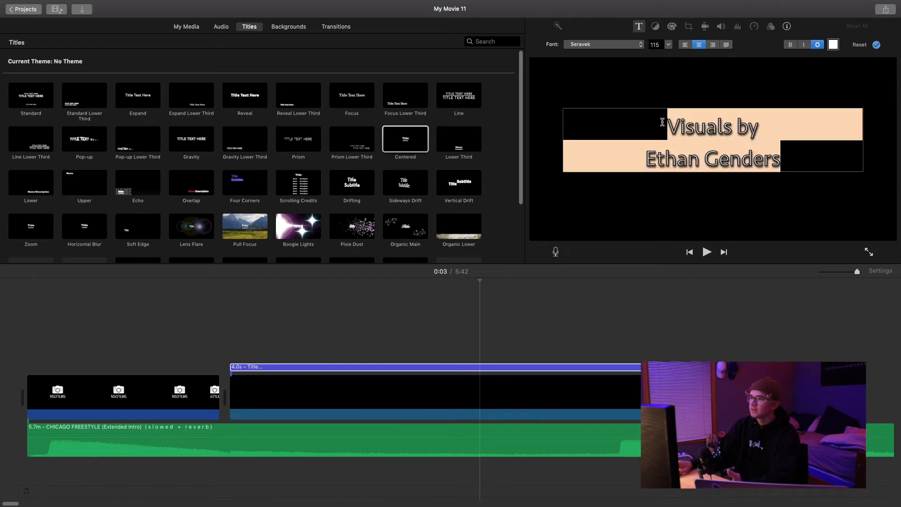
double_click(658, 46)
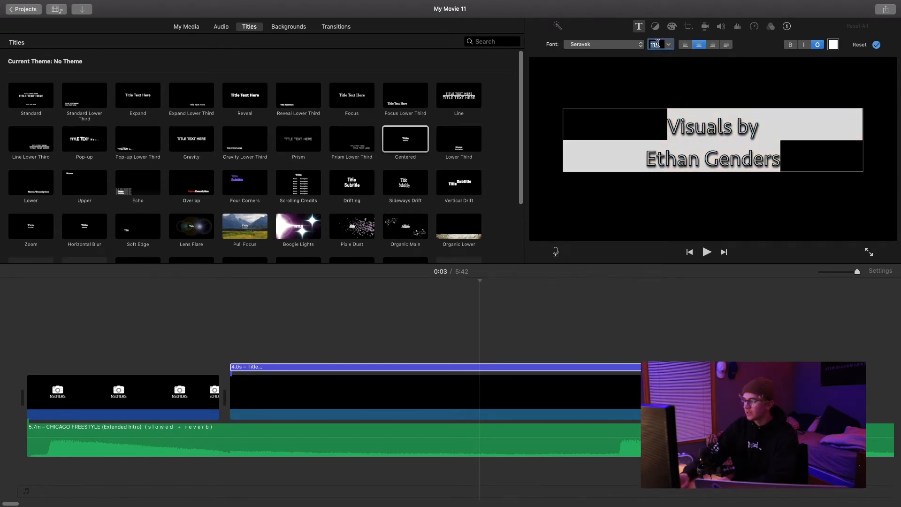
key(BackSpace)
text(30)
key(Return)
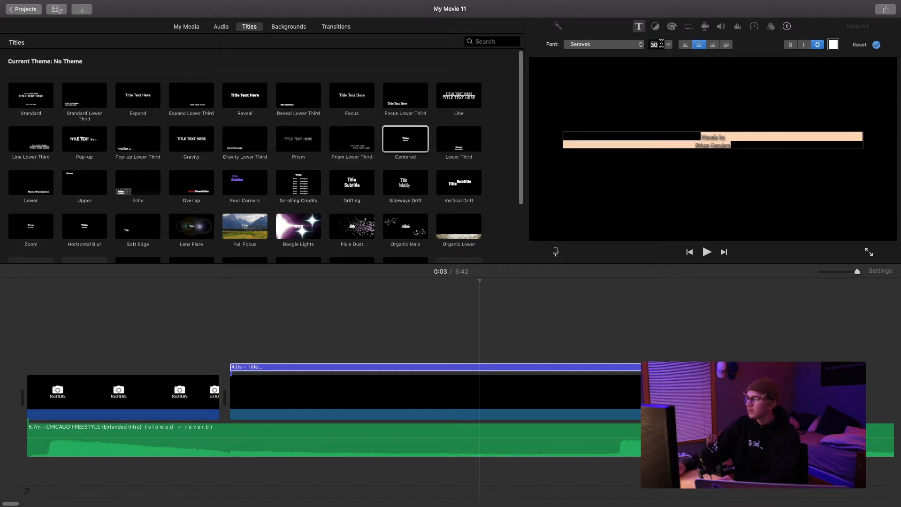
Step: Enlarge only the name line of the title to size 60
drag(753, 145, 684, 148)
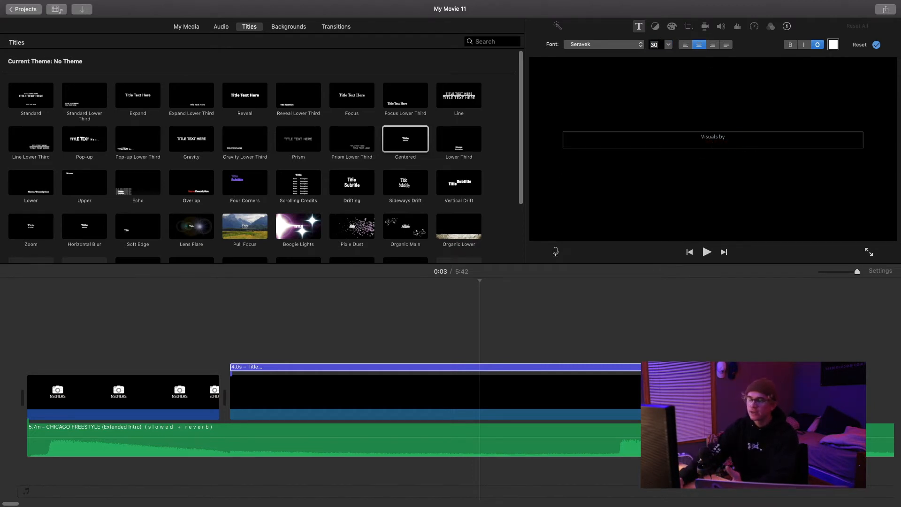
text(60)
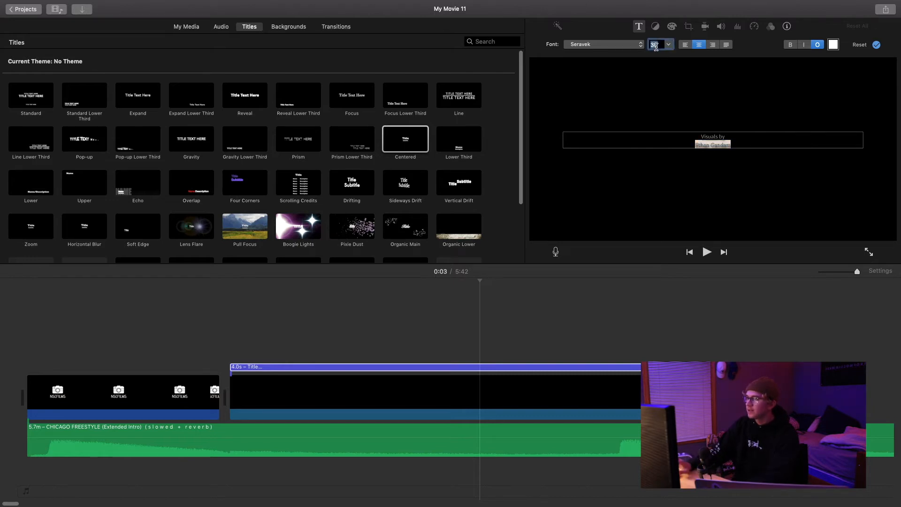
key(Return)
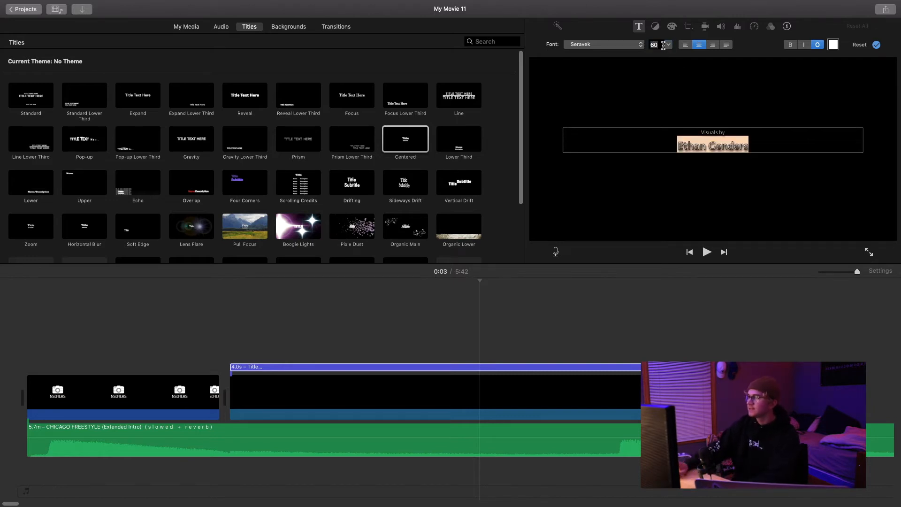
Step: Remove the outline from both lines of the title text
drag(785, 145, 668, 125)
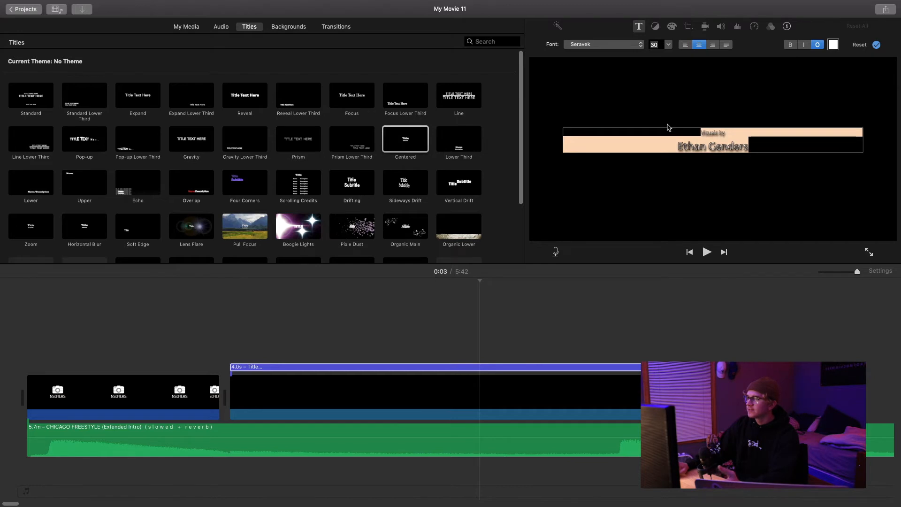
click(821, 45)
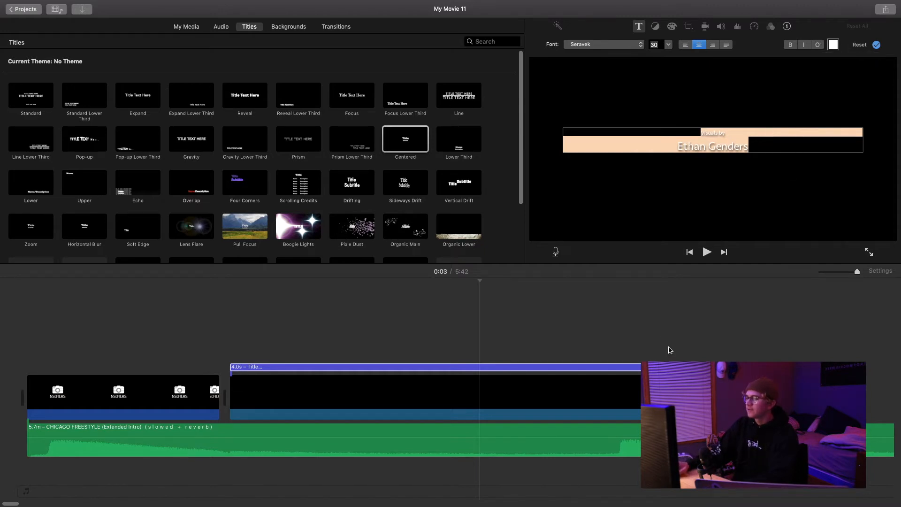
click(657, 338)
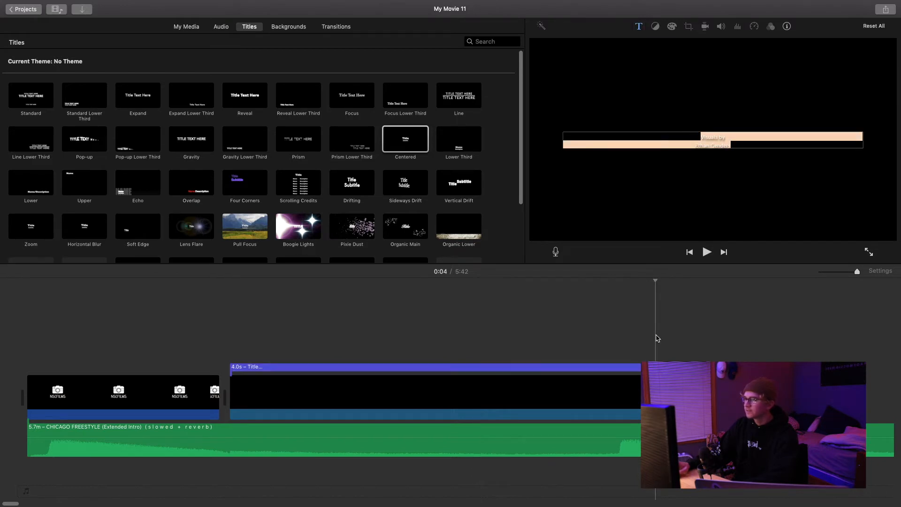
Step: Reopen the title for editing and set the creator's name line to size 60
double_click(629, 367)
drag(736, 145, 696, 145)
double_click(657, 45)
key(BackSpace)
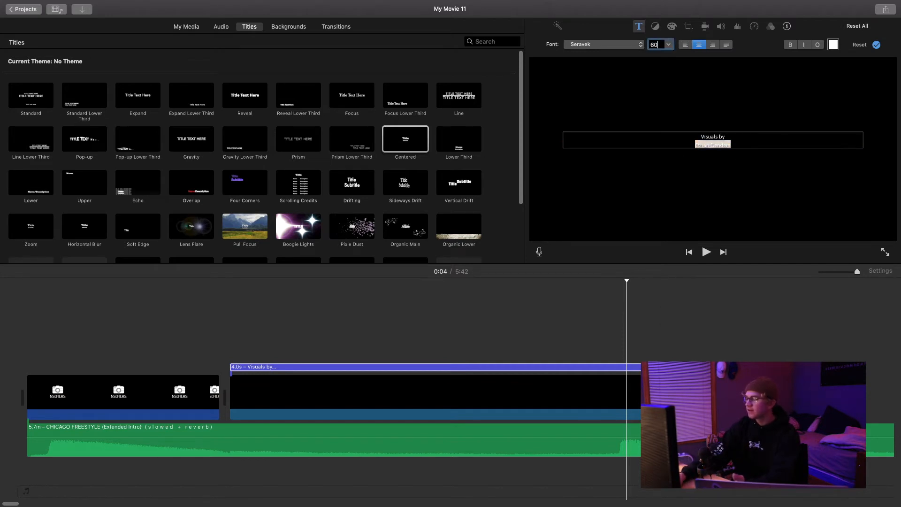
key(Return)
click(590, 312)
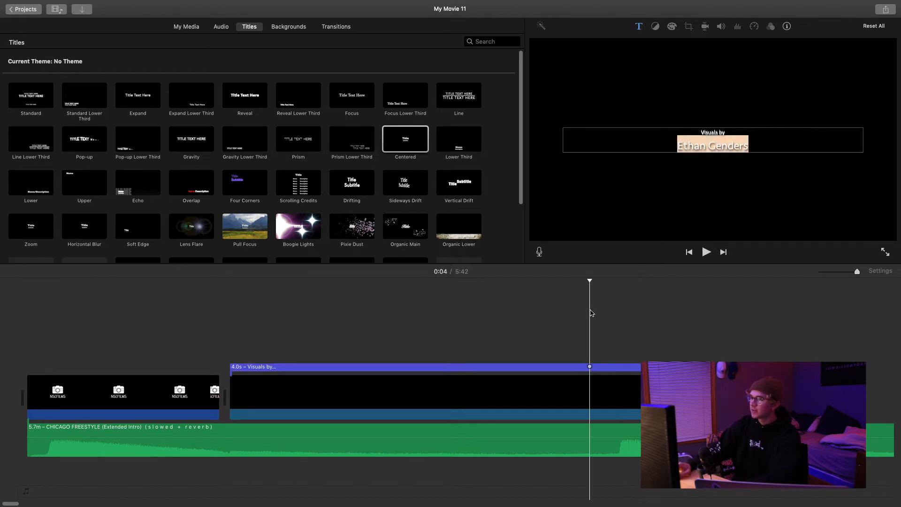
Step: Play the opening from the start to check the logo, music and title together
click(608, 396)
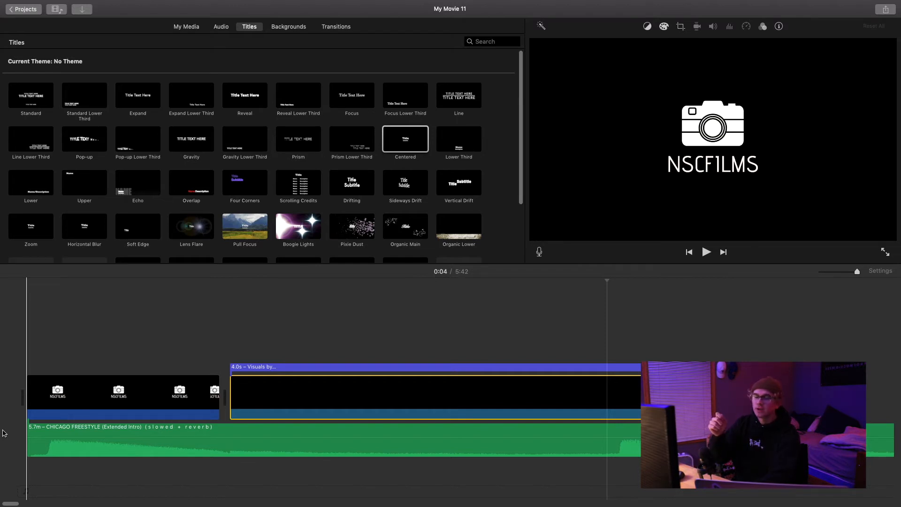
key(space)
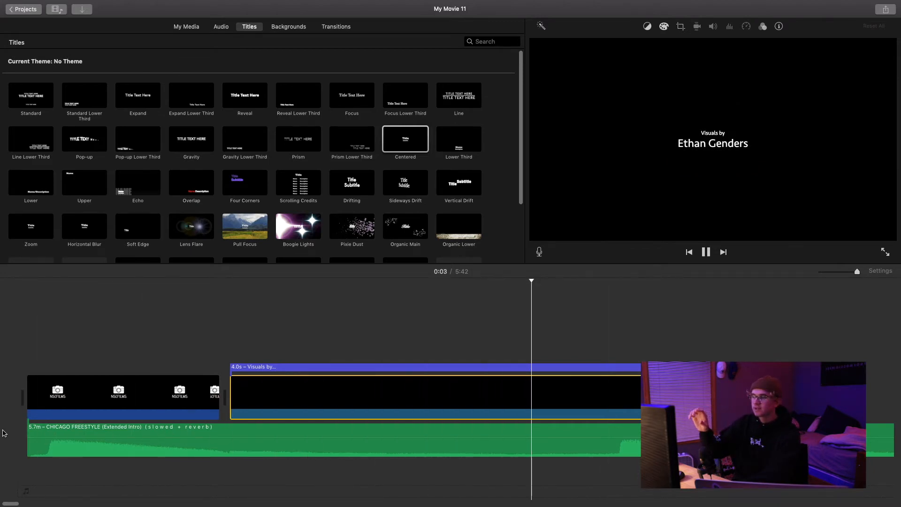
key(space)
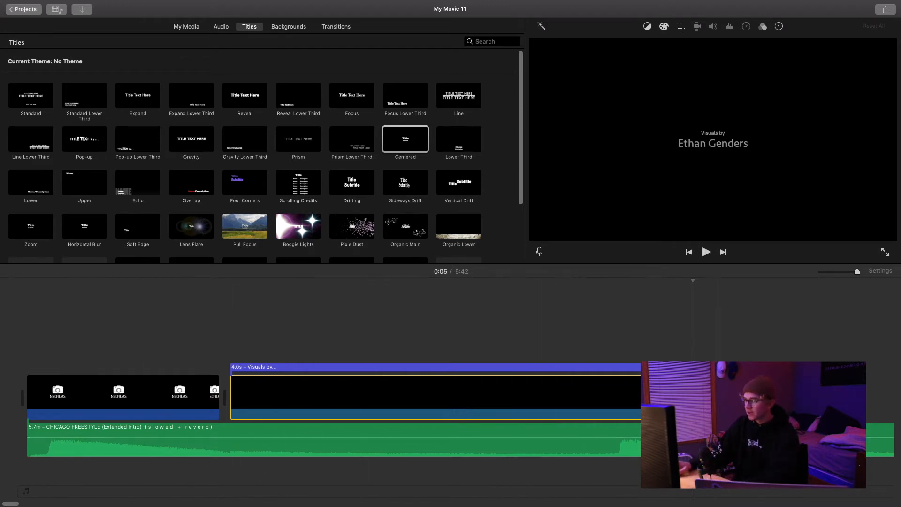
Step: Shorten the black background and its title to 1.3 s each, and slightly extend the end of the logo clip
drag(641, 408, 388, 401)
click(559, 367)
drag(735, 366, 389, 387)
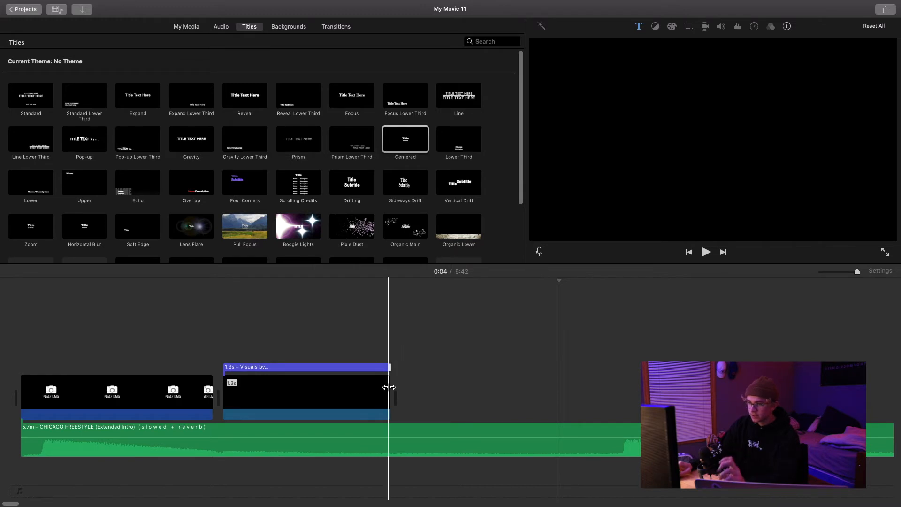
drag(213, 399, 244, 399)
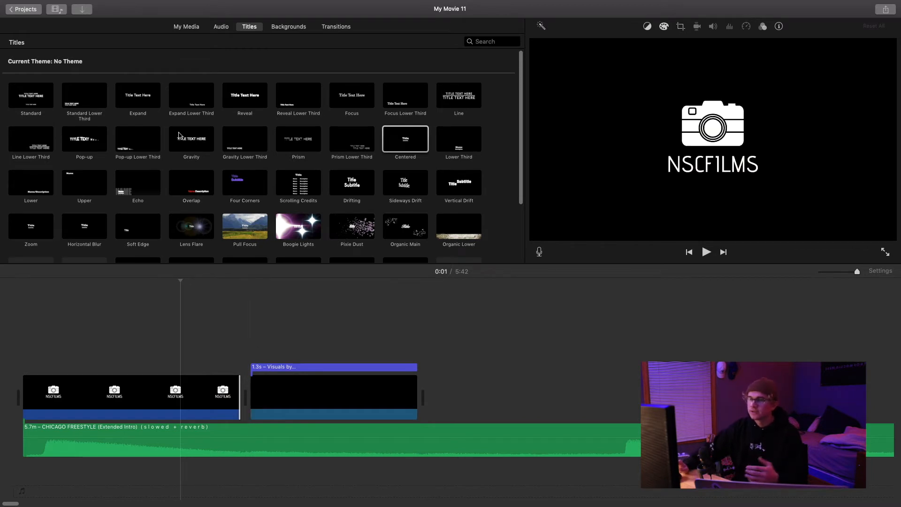
Step: Add a black background after the first credit, with a Centered title reading "Voiceover by" above the voice actor's name
click(281, 27)
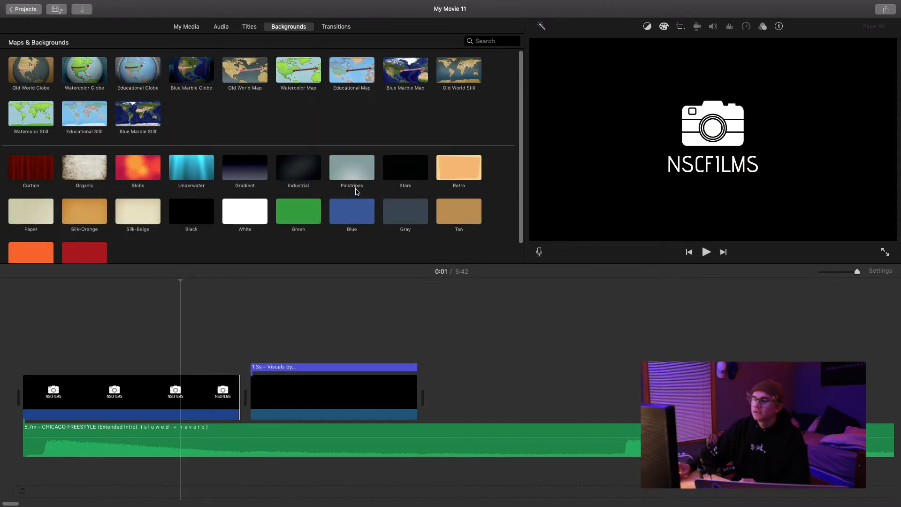
drag(203, 220, 475, 388)
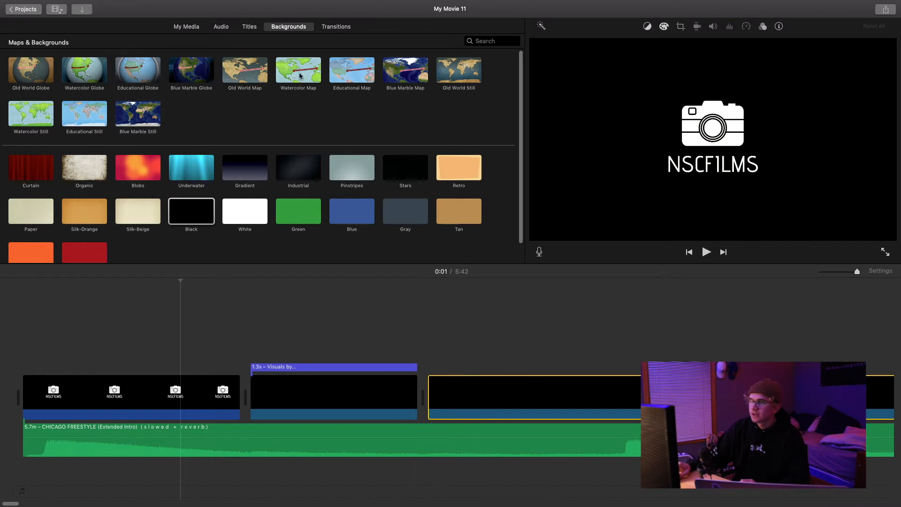
click(249, 27)
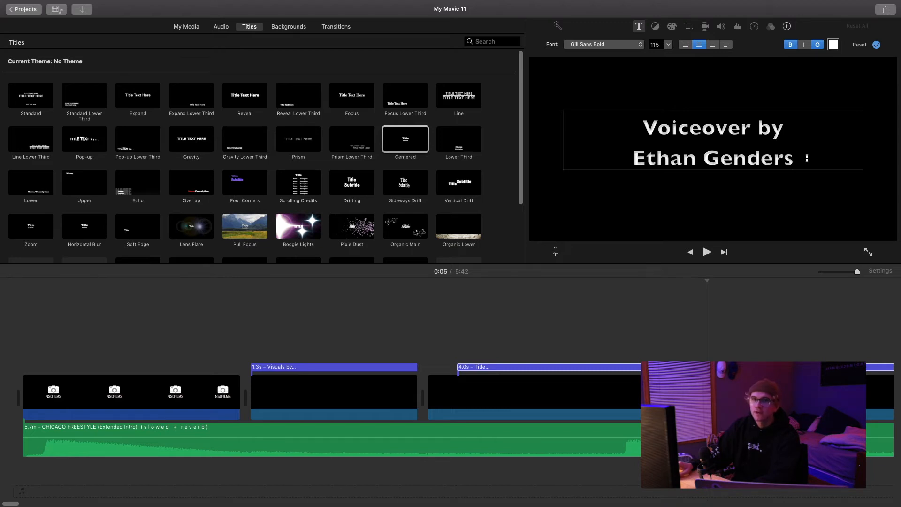
Step: Restyle both lines of the voiceover credit with the Seravek font, smaller text and no outline
drag(790, 158, 643, 115)
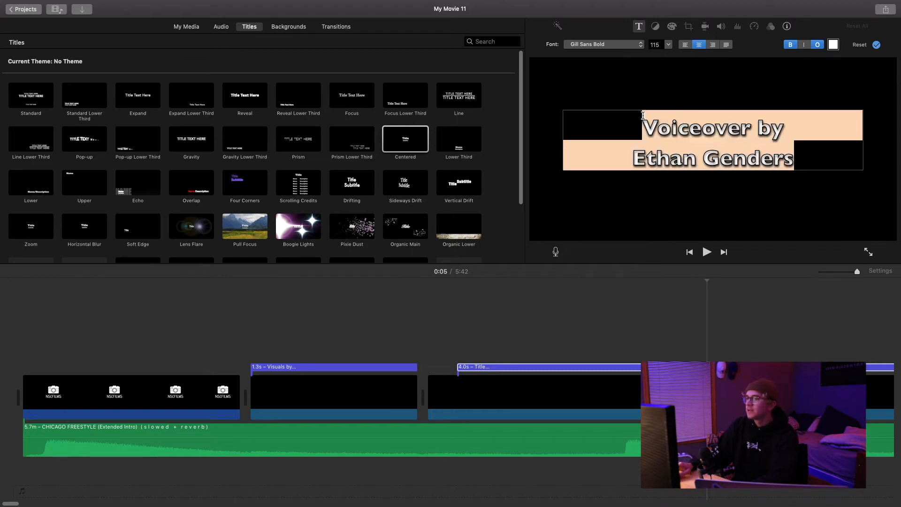
click(633, 47)
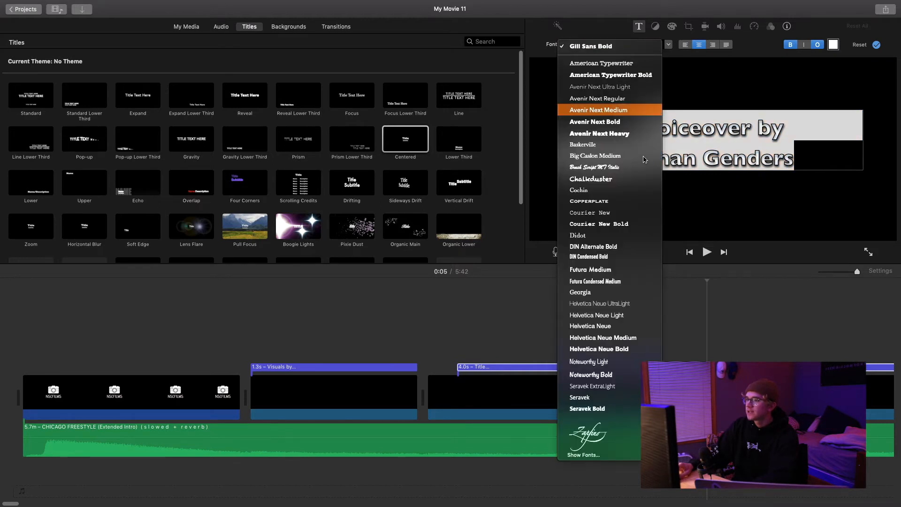
click(635, 402)
Step: Move the voiceover title so that it starts together with its black background
scroll(305, 375, right, 10)
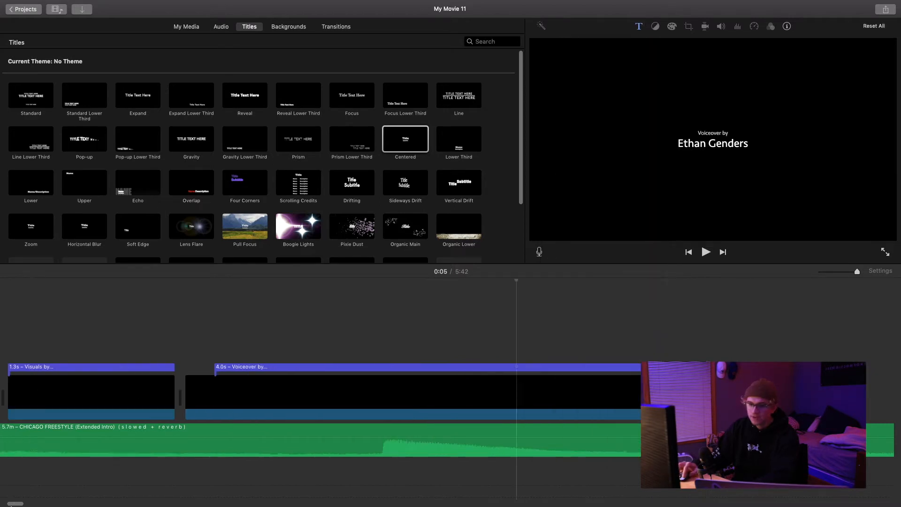
drag(272, 366, 243, 368)
click(388, 374)
Step: Shorten the second black background and its voiceover title to 1.6 s each, ending at the song's next beat
click(610, 395)
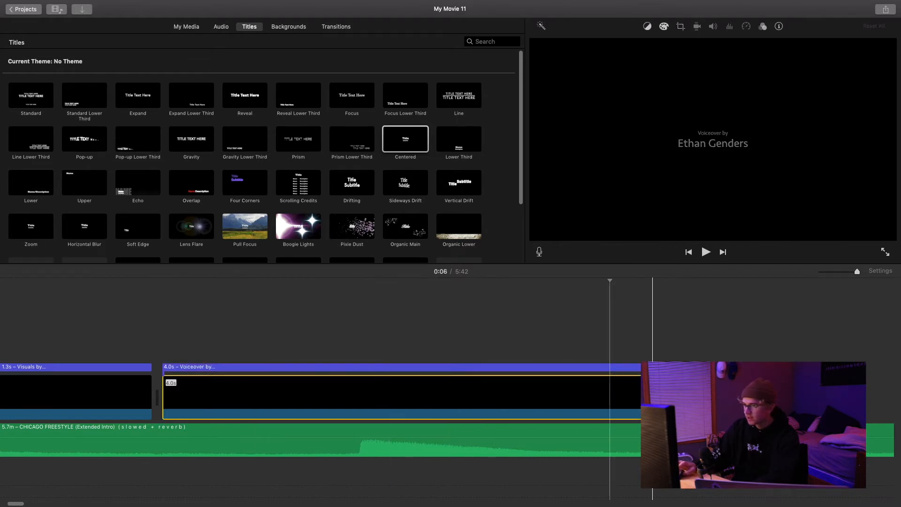
drag(660, 401, 356, 449)
drag(359, 414, 354, 413)
click(533, 366)
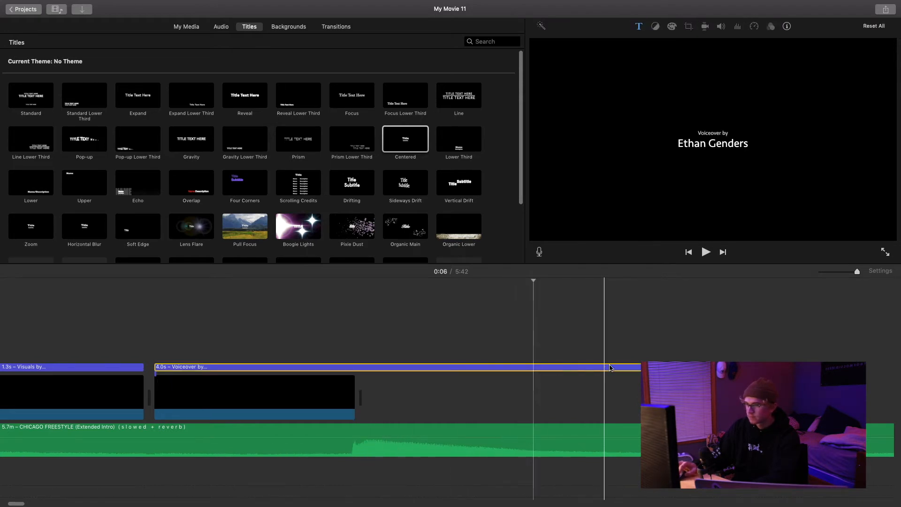
drag(641, 367, 357, 420)
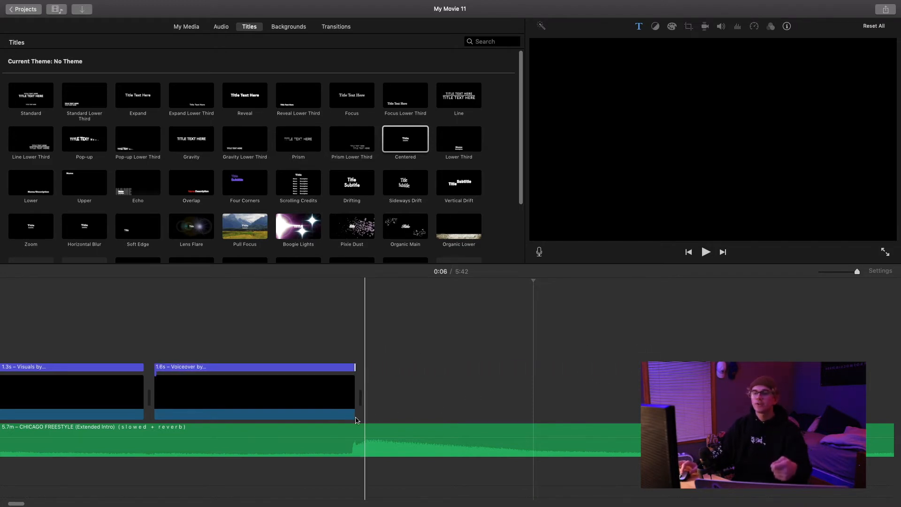
Step: Add the cloudy sky clip with the moon from Seeking Discomfort after the voiceover credit, and try adjusting its start
click(191, 28)
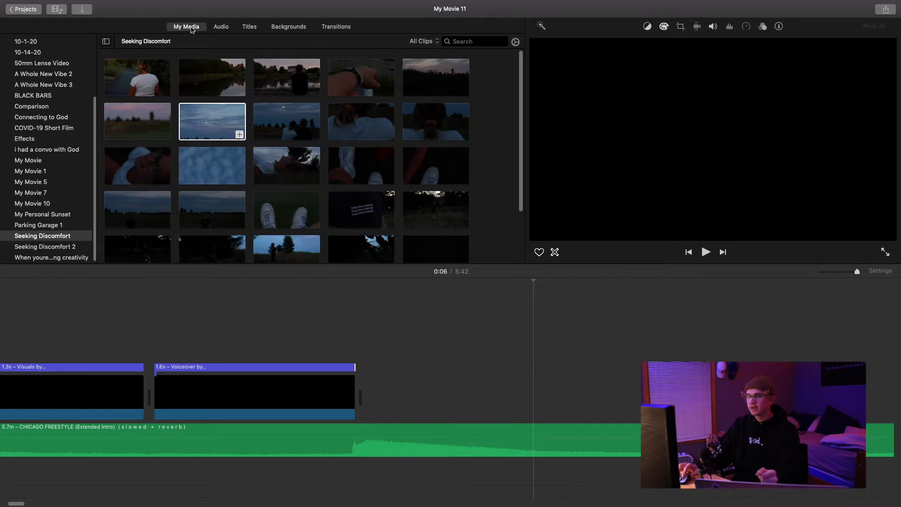
drag(198, 118, 379, 389)
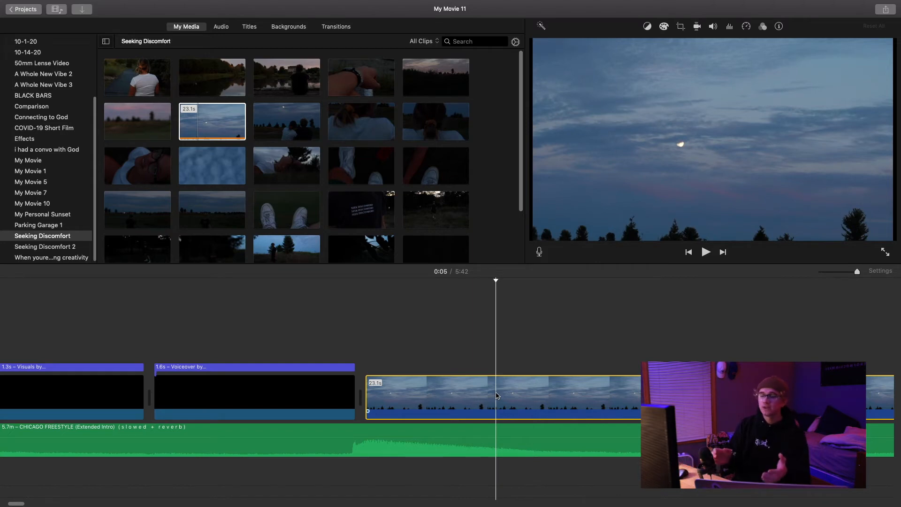
click(367, 393)
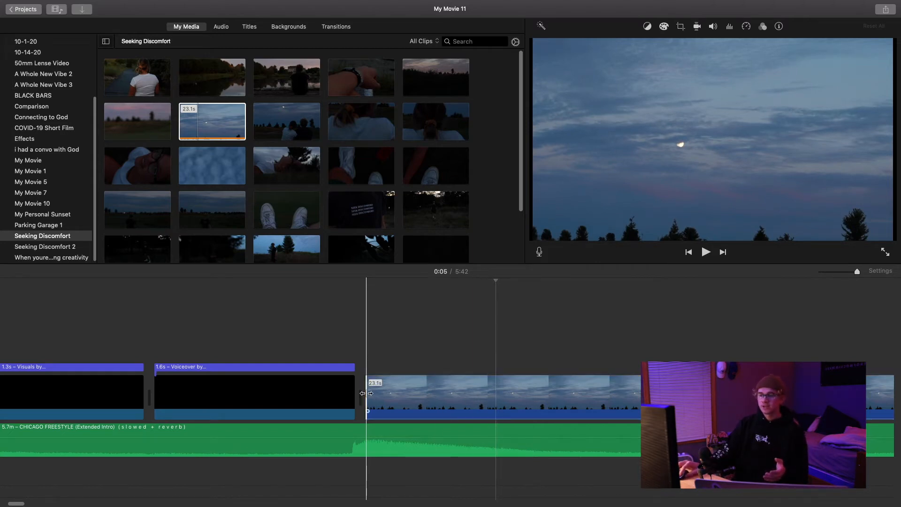
mouse_move(367, 393)
mouse_down()
mouse_move(410, 393)
mouse_move(359, 395)
mouse_up()
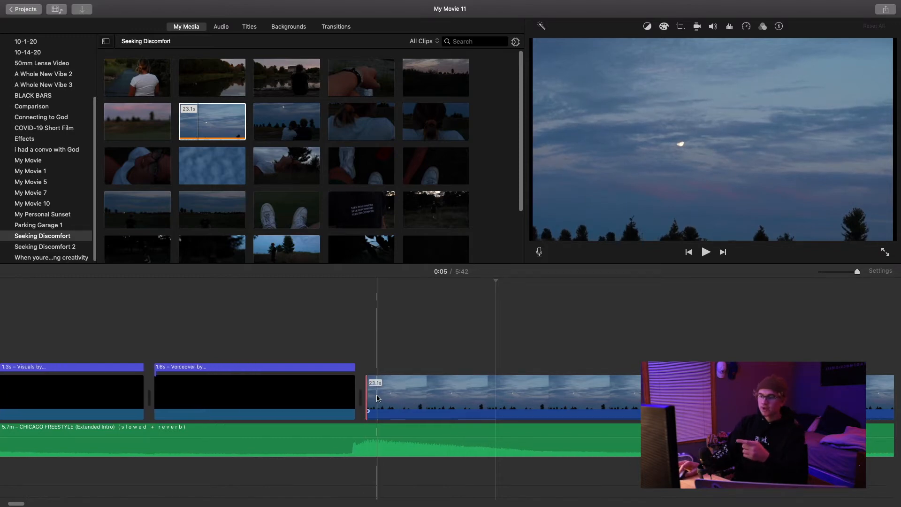
Step: Split the sky clip about 1.1 s after its start and delete the leading piece
click(501, 397)
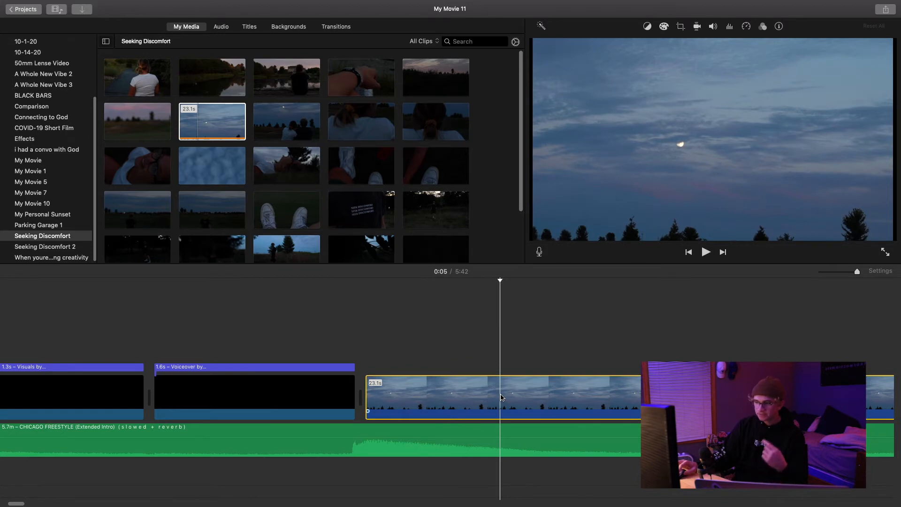
right_click(502, 398)
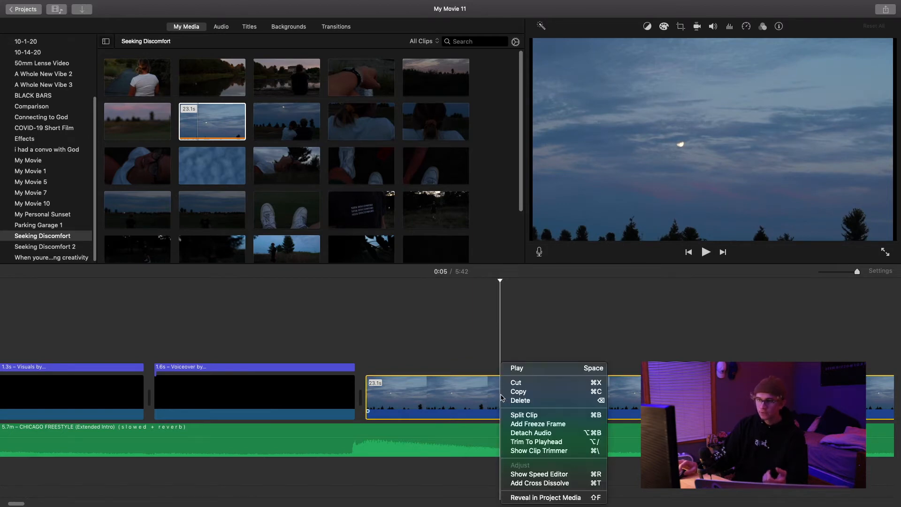
click(521, 415)
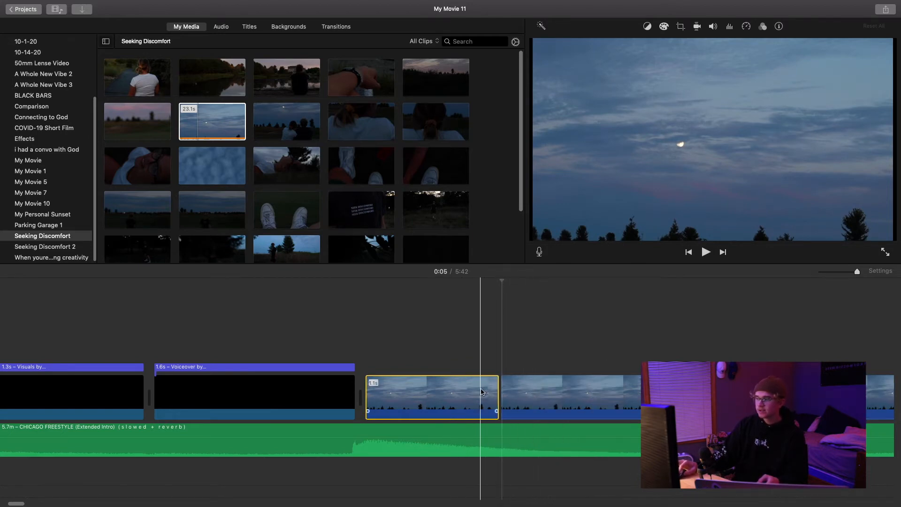
click(460, 395)
key(Delete)
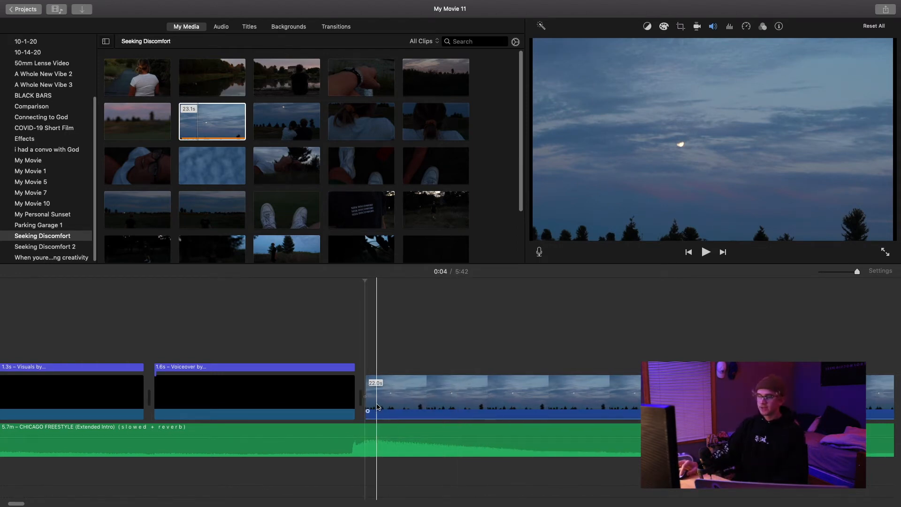
Step: Play from the first credit into the sky clip to check the timing against the music
click(78, 390)
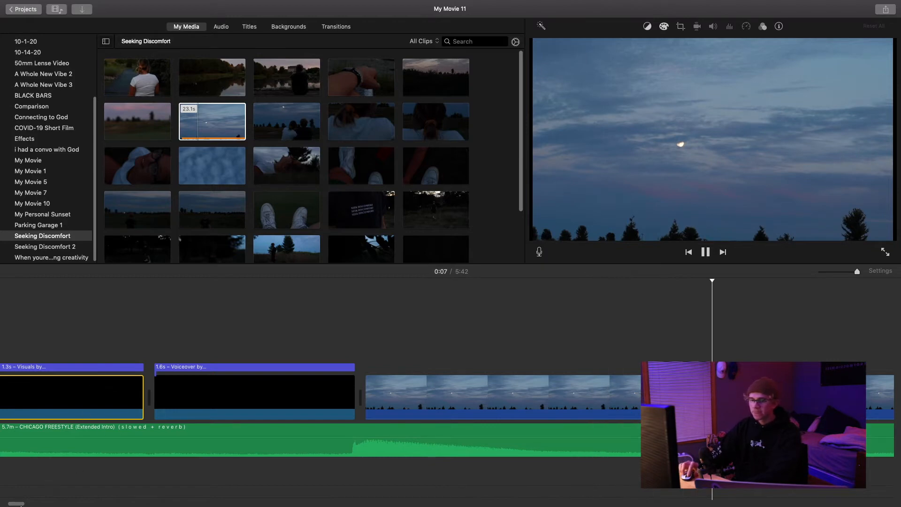
key(space)
Step: Split the sky clip at the song's next beat near 0:09, delete the remainder and fine-tune the clip's end
drag(20, 505, 28, 506)
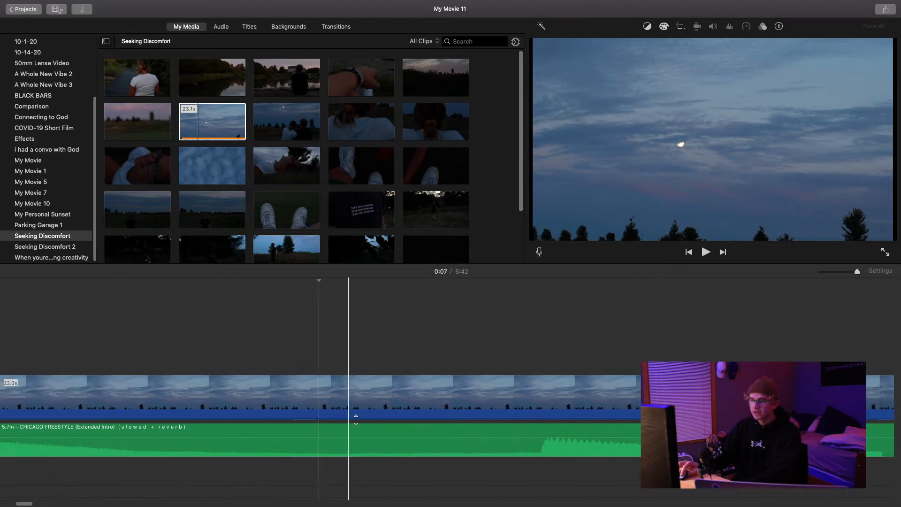
click(544, 415)
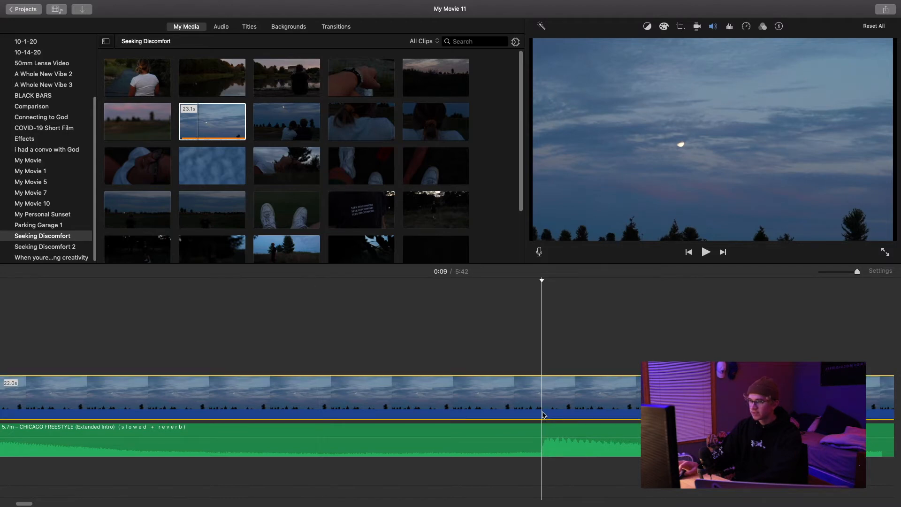
right_click(543, 415)
click(547, 415)
click(588, 402)
key(Delete)
click(527, 402)
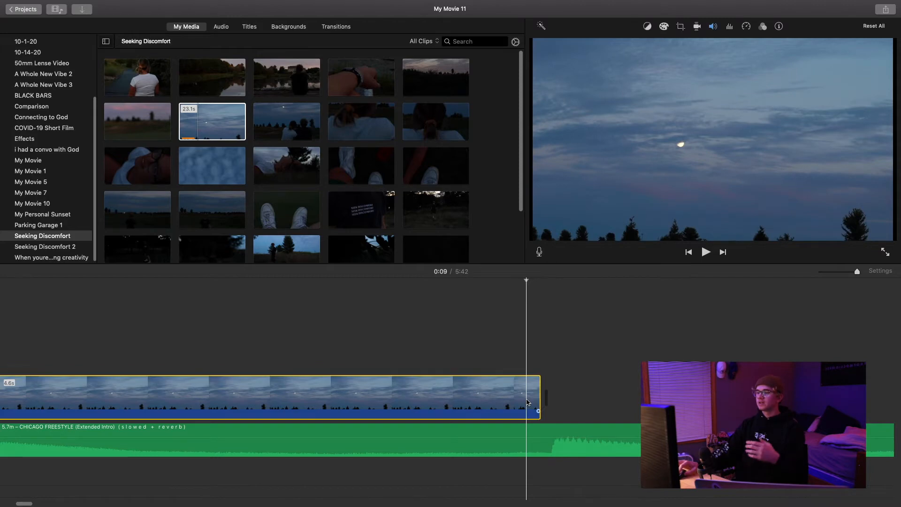
drag(544, 397, 545, 396)
Step: Color-correct the sky clip with brighter highlights, darker shadows, adjusted contrast and a slightly warmer temperature, trying out the saturation too
click(295, 398)
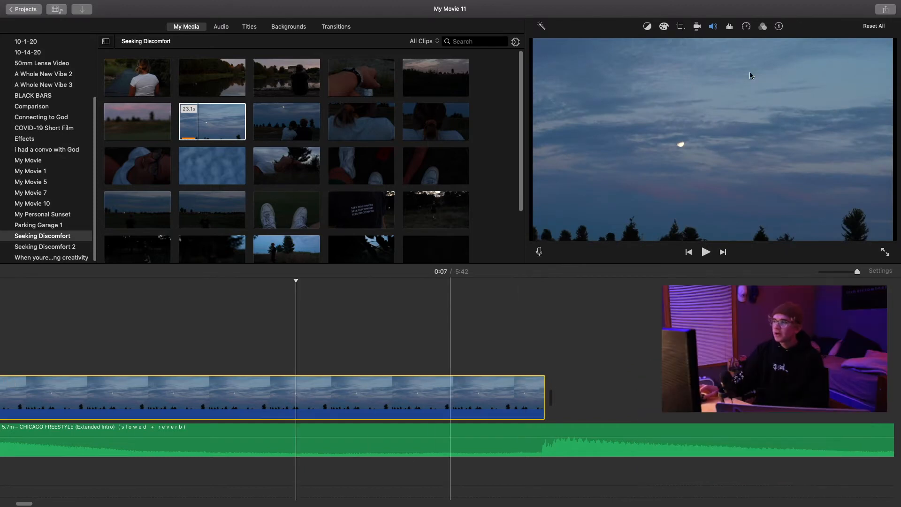
click(665, 26)
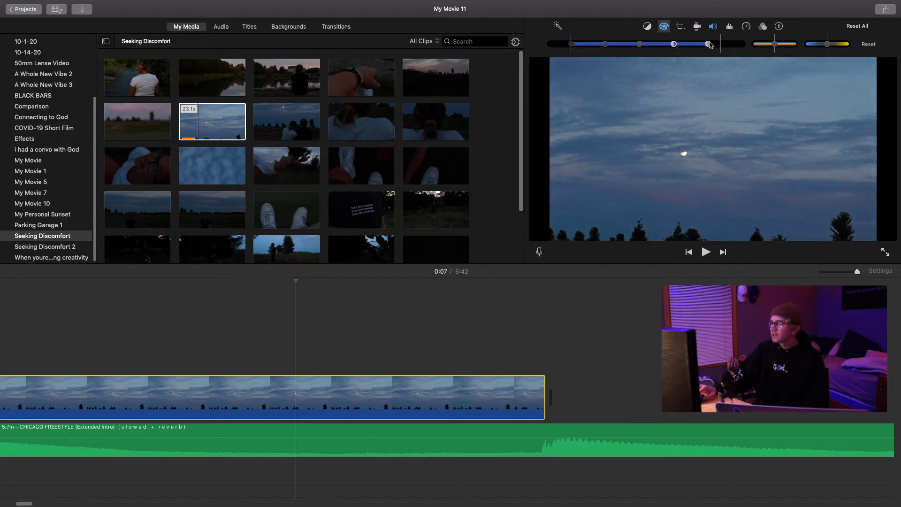
mouse_move(706, 44)
mouse_down()
mouse_move(659, 44)
mouse_move(721, 45)
mouse_up()
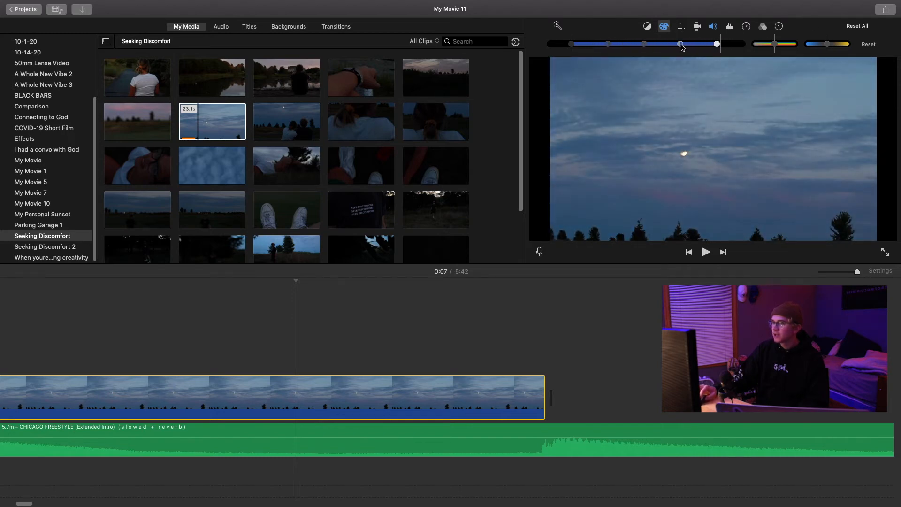
drag(645, 44, 637, 45)
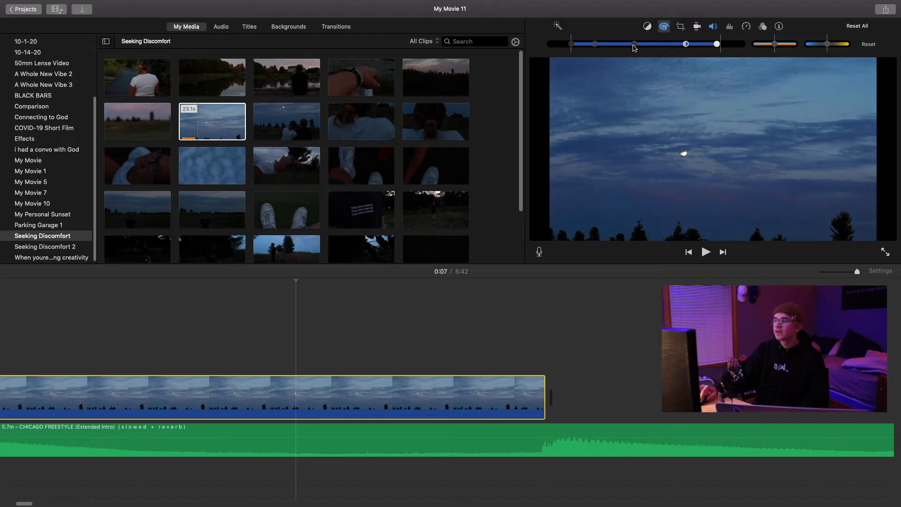
drag(568, 46, 567, 46)
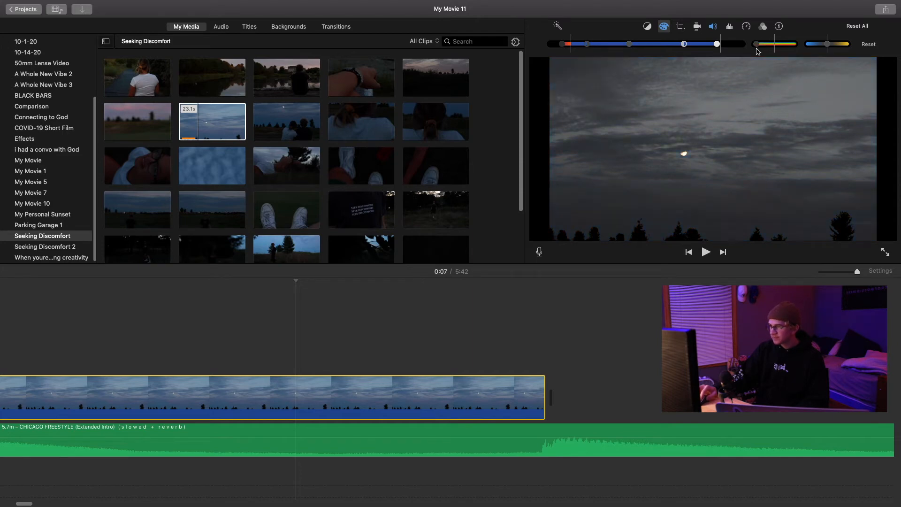
drag(757, 48, 707, 91)
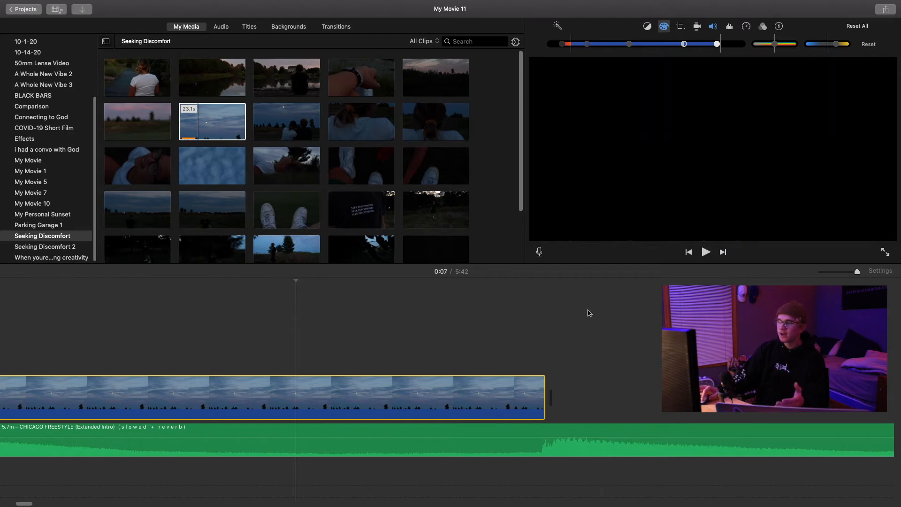
click(618, 328)
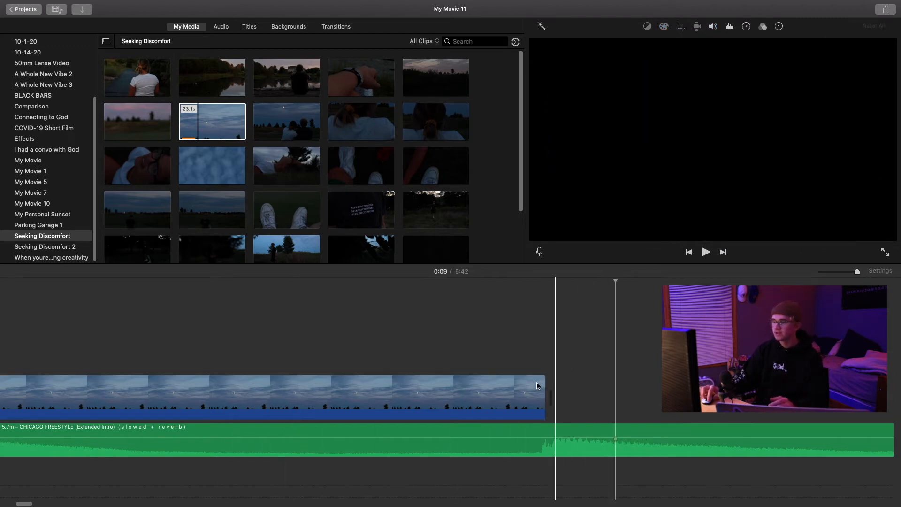
Step: Browse the Seeking Discomfort footage and add the clip of white sneakers on grass after the sky clip
drag(22, 505, 30, 504)
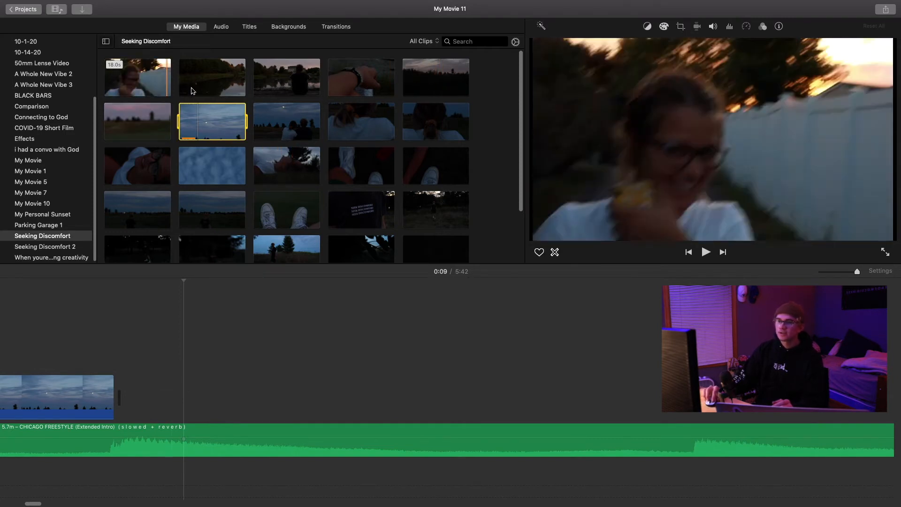
scroll(237, 185, down, 3)
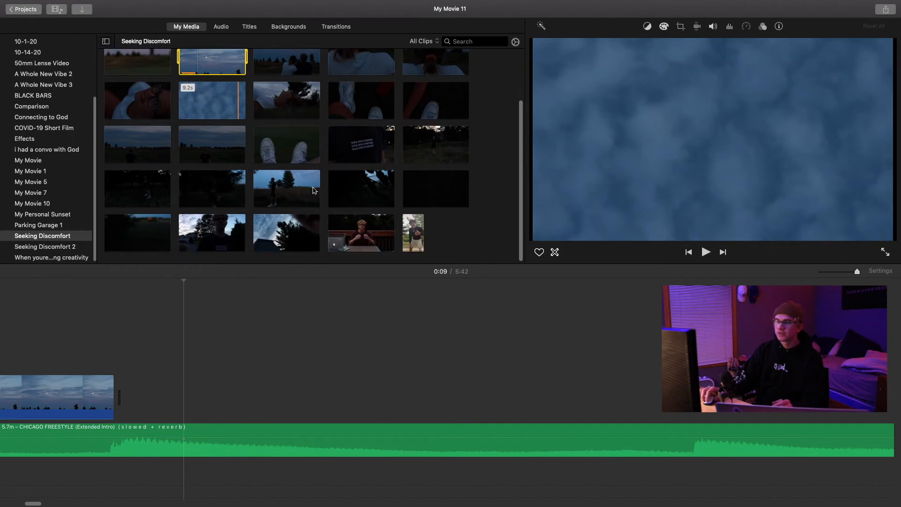
scroll(299, 193, up, 3)
click(354, 155)
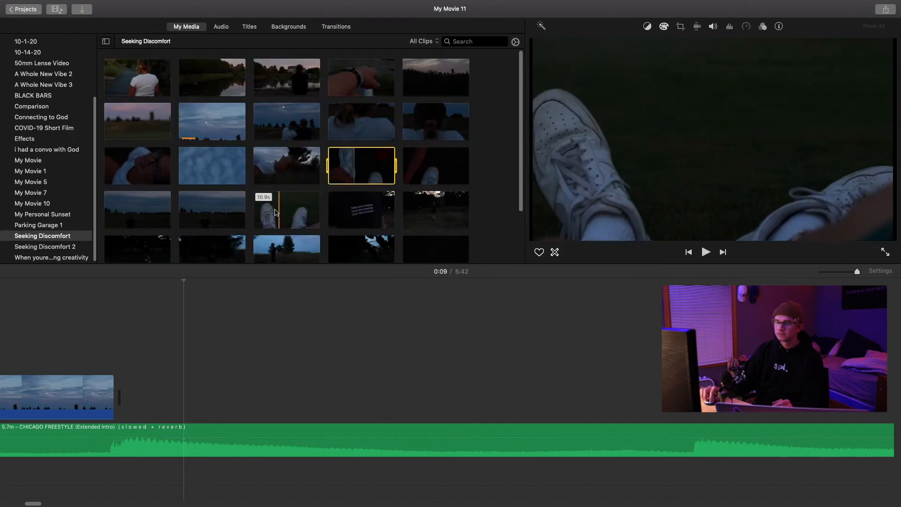
drag(279, 206, 141, 395)
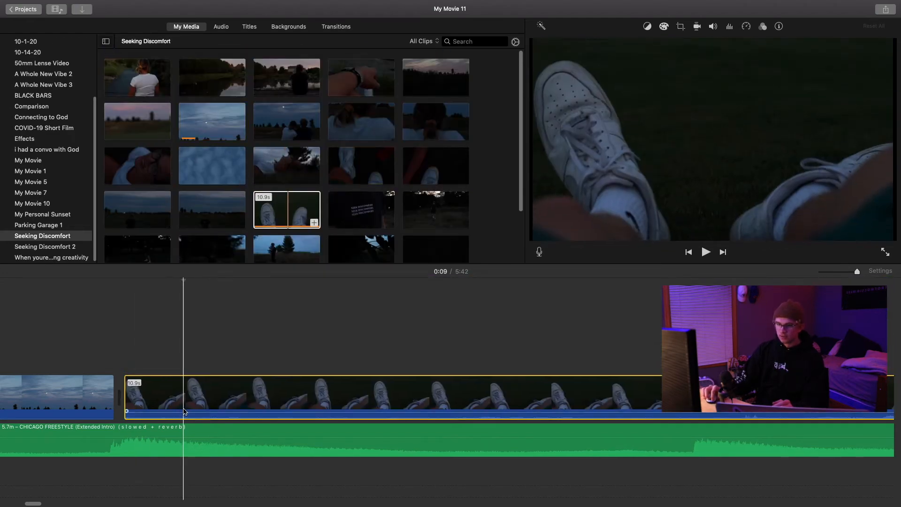
Step: Split the sneaker clip about 0.7 s after its start and delete the leading piece
right_click(212, 412)
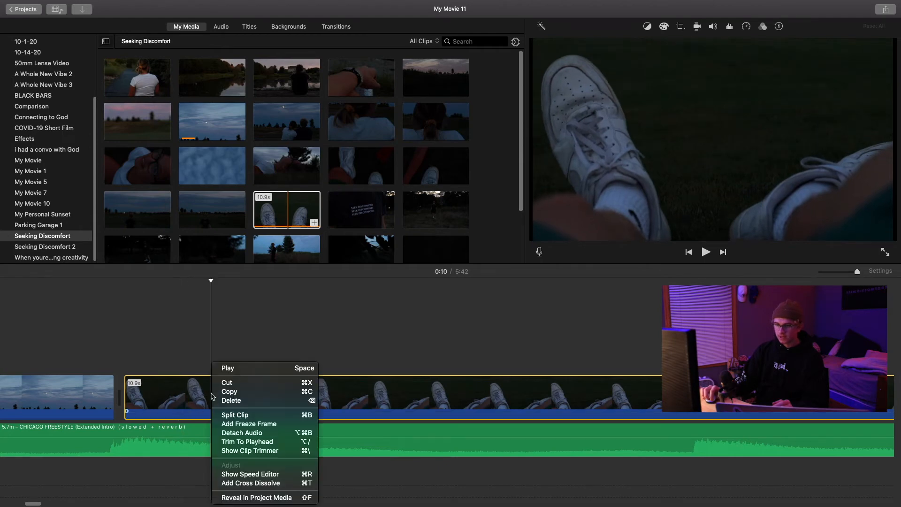
click(234, 417)
click(192, 412)
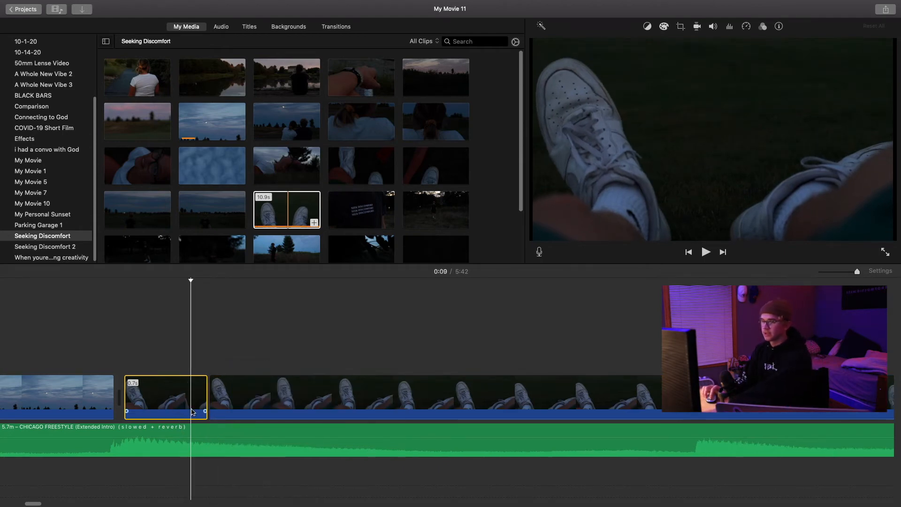
key(Delete)
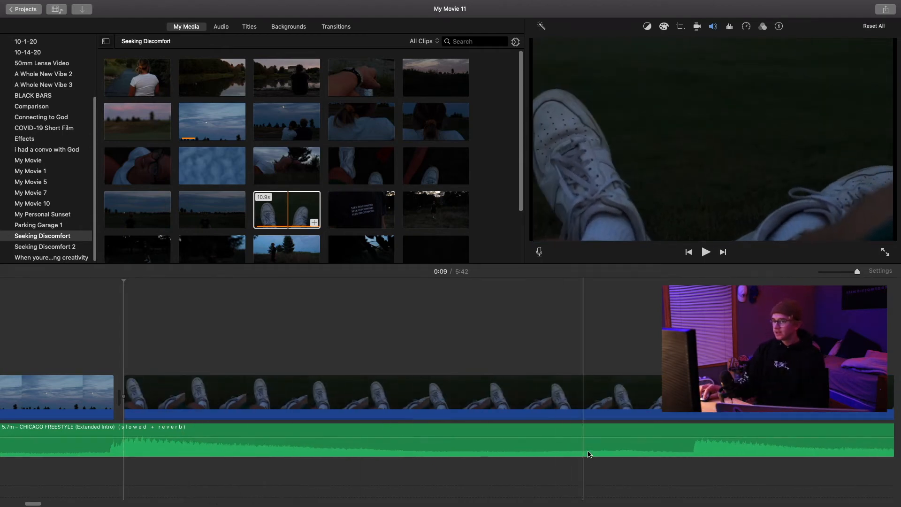
Step: Split the sneaker clip at the song's next beat near 0:13, delete the remainder and slightly extend the clip's end
click(693, 399)
right_click(693, 412)
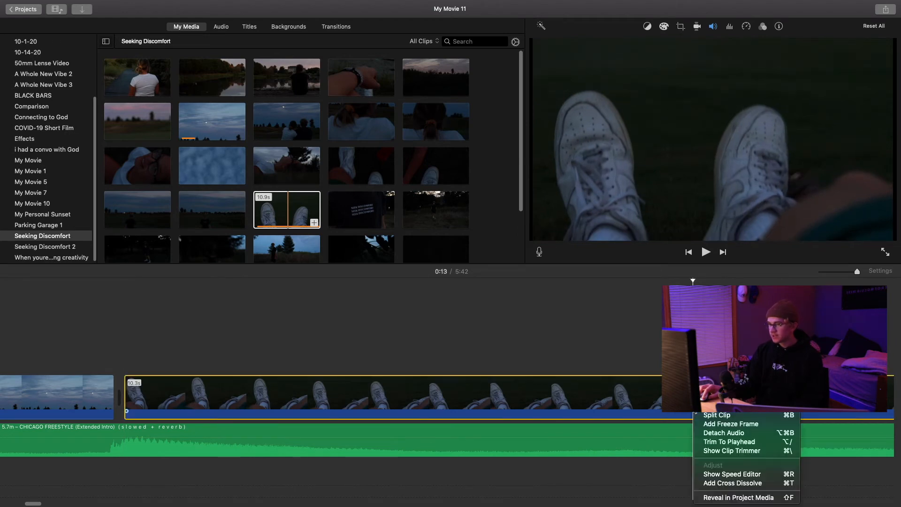
click(699, 416)
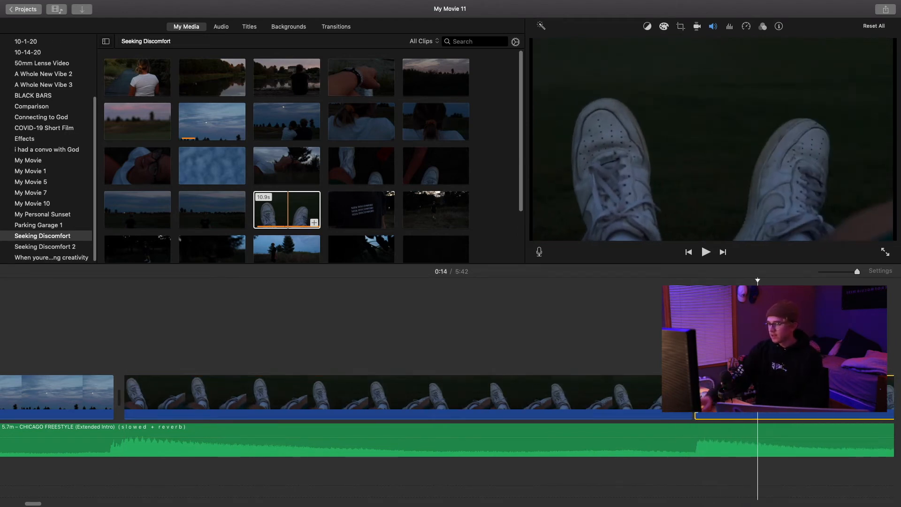
key(Delete)
click(649, 399)
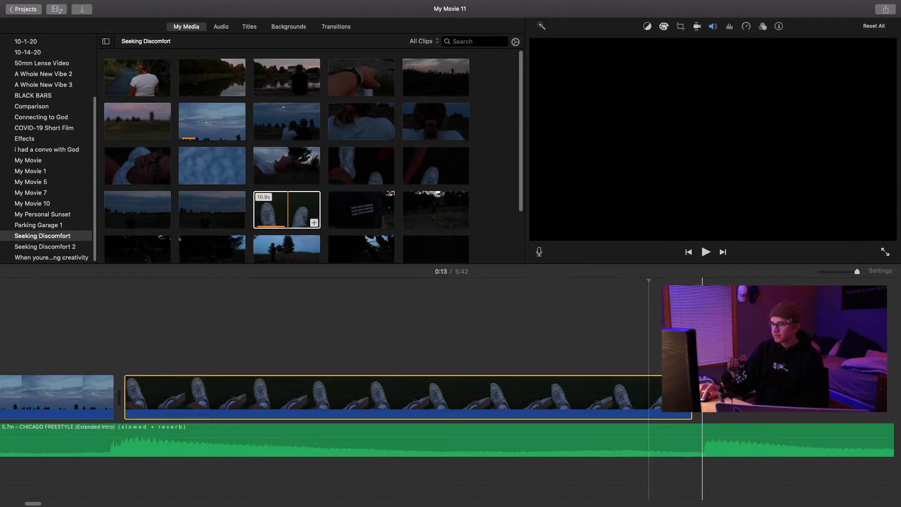
drag(693, 413, 696, 414)
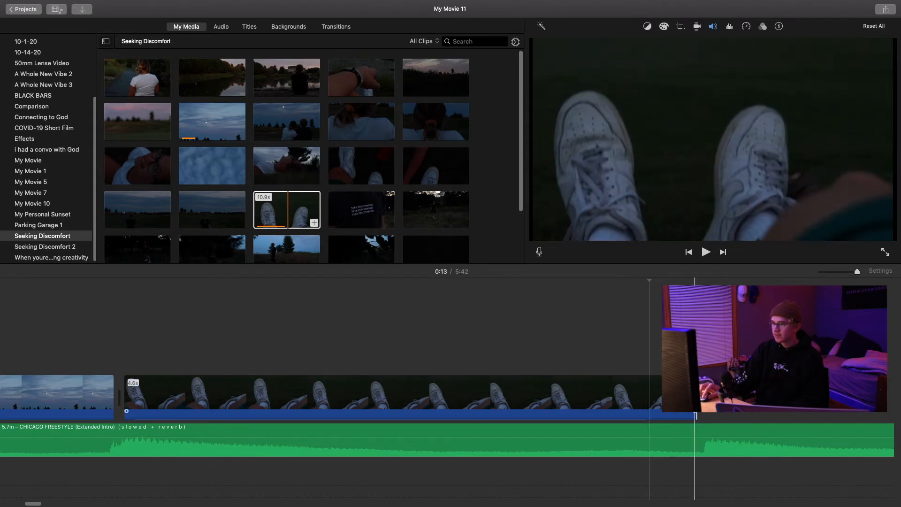
Step: Play the opening from its start to check the logo, credits and footage cuts against the song's beats
scroll(47, 437, left, 10)
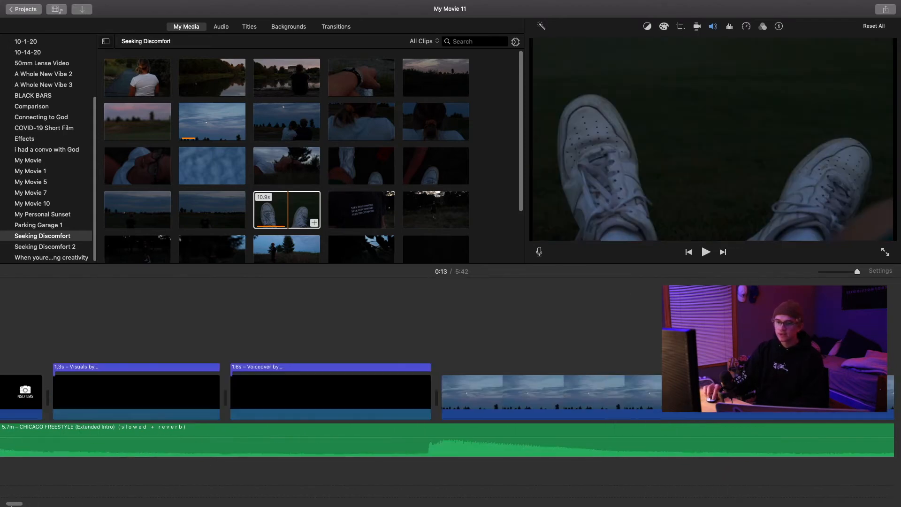
click(10, 453)
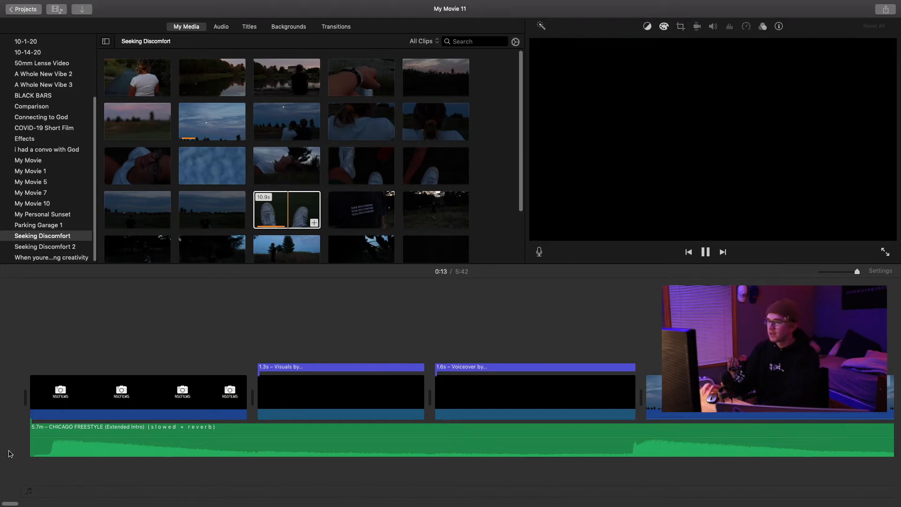
key(space)
Step: Place the second BLACK BARS image as an overlay above the sky clip, starting where that clip starts
drag(39, 503, 22, 503)
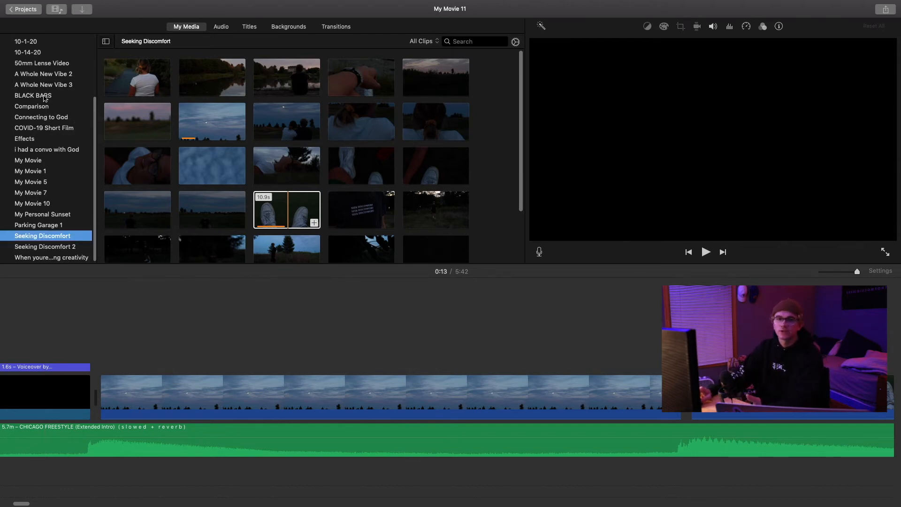
click(45, 96)
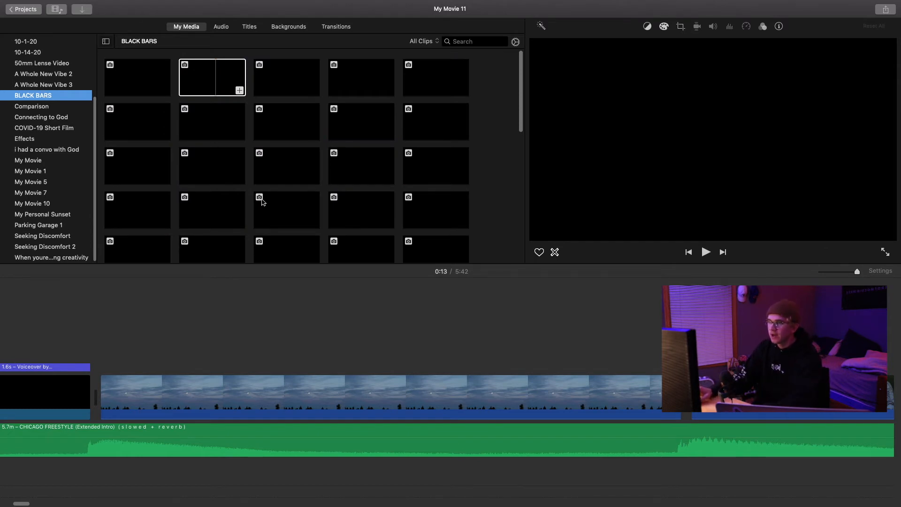
click(316, 172)
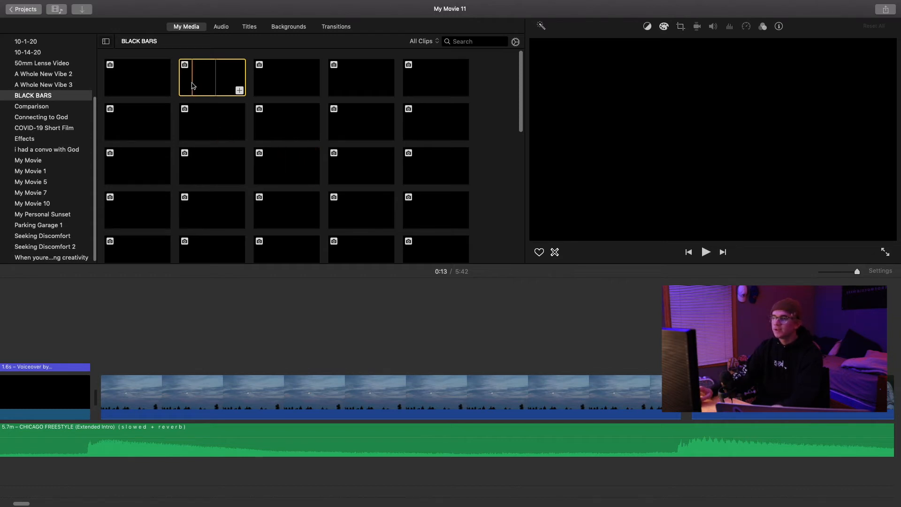
drag(148, 277, 439, 358)
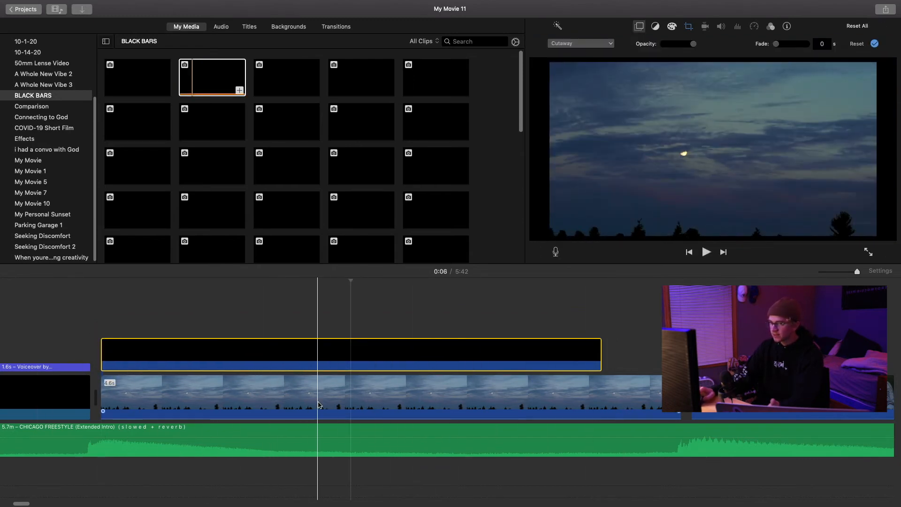
Step: Set the black bars overlay's crop style to Fit and extend it to the end of the sneaker clip
click(689, 26)
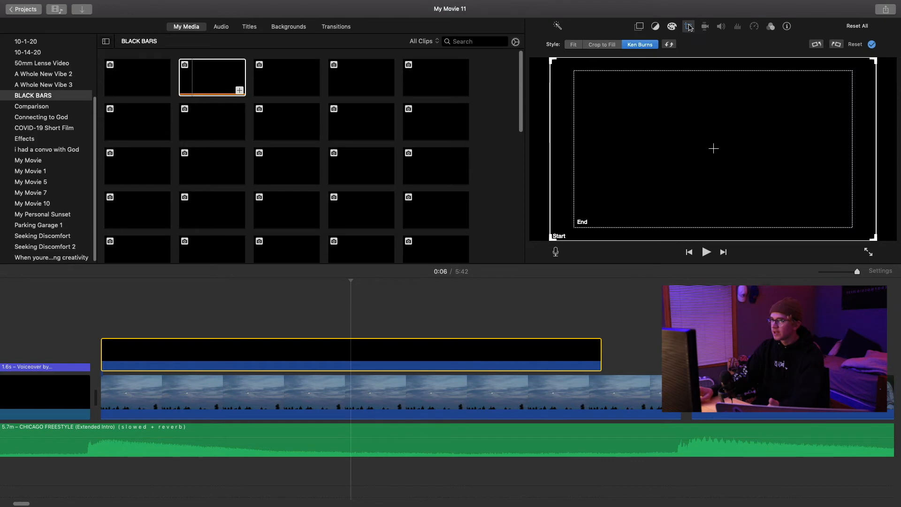
click(573, 44)
click(563, 317)
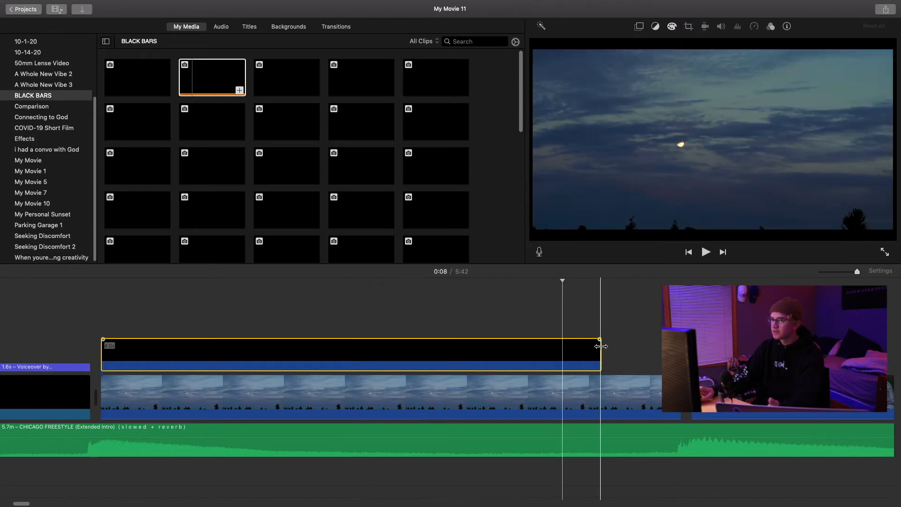
drag(601, 351, 418, 352)
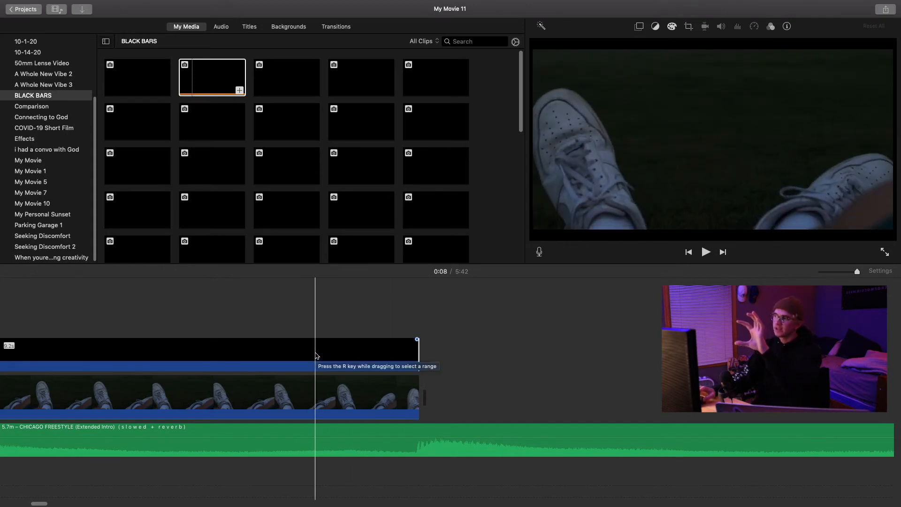
Step: Play the sequence in full screen from the visuals credit to review the black bars over the footage
drag(36, 505, 11, 506)
click(172, 427)
click(175, 414)
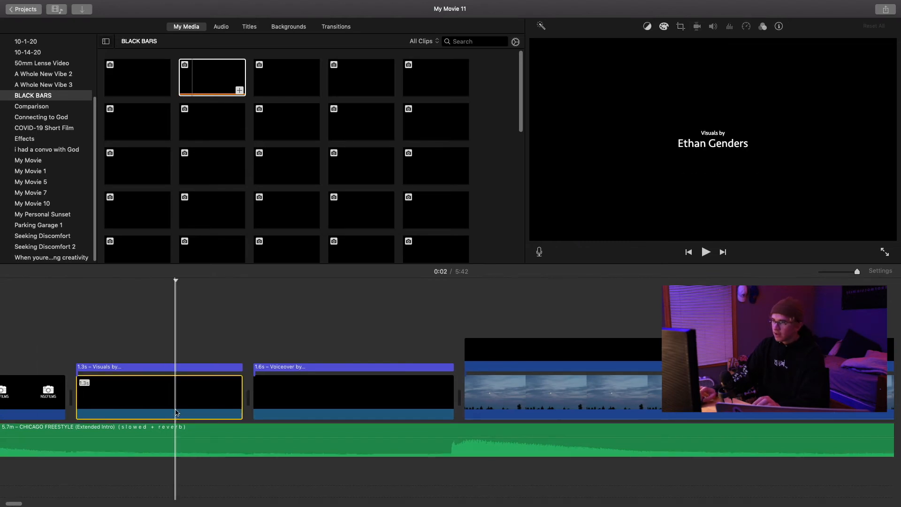
click(884, 252)
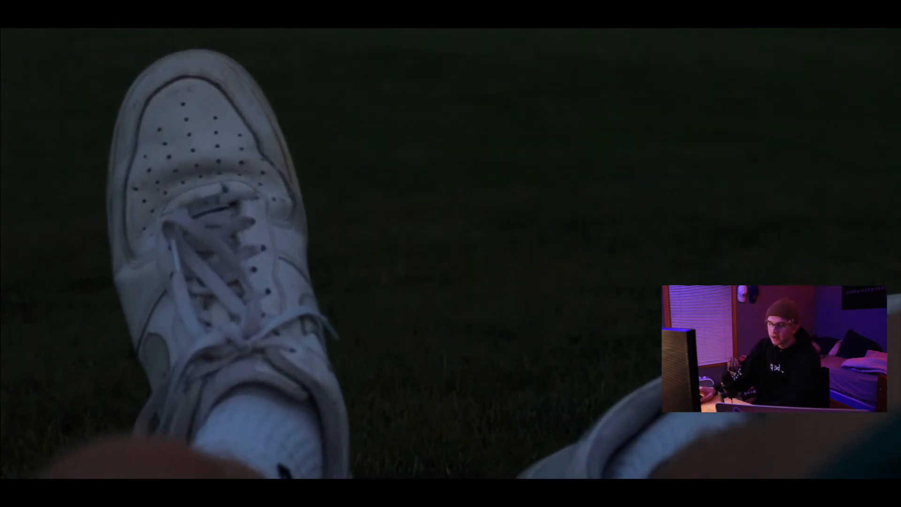
key(Escape)
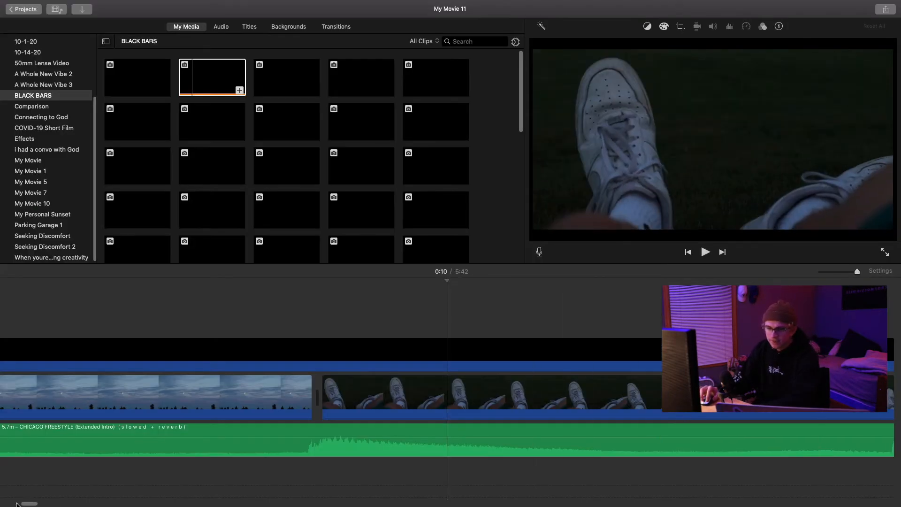
Step: Browse the Seeking Discomfort events and add a short range of the dusk field clip after the sneaker clip
scroll(188, 399, right, 15)
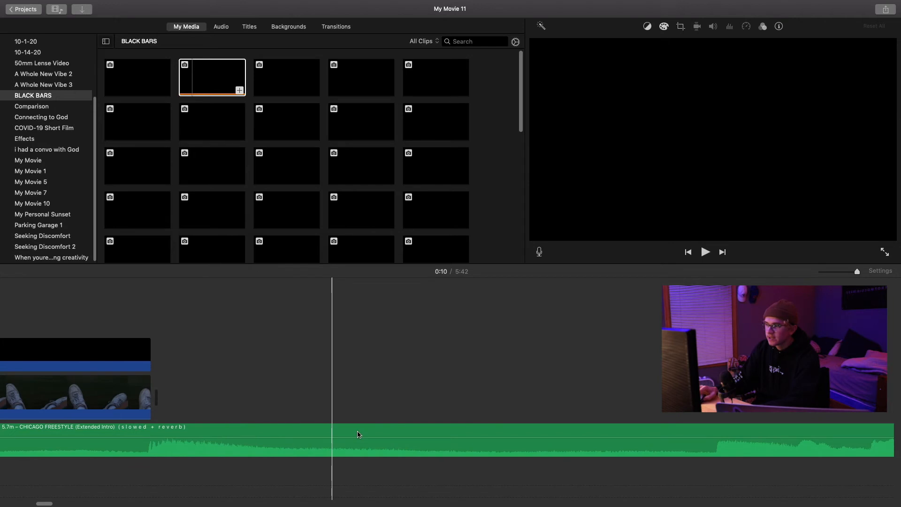
click(634, 425)
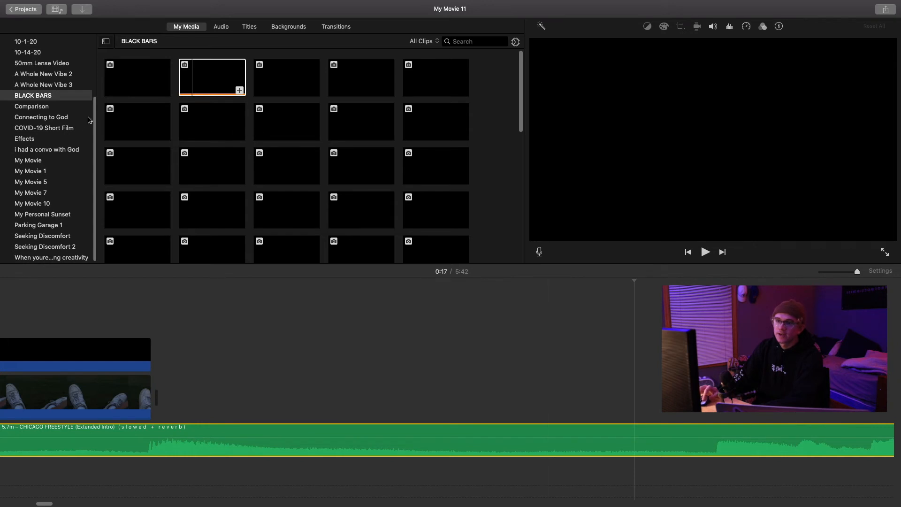
click(47, 247)
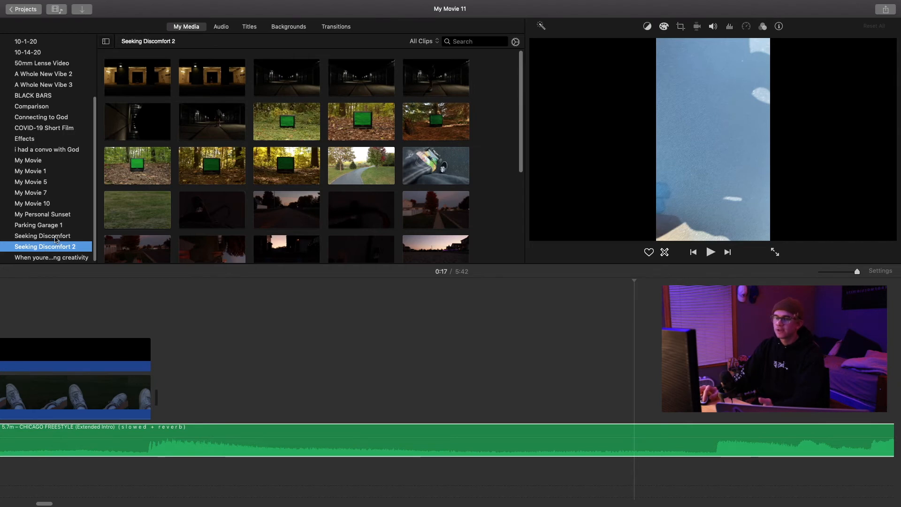
click(55, 236)
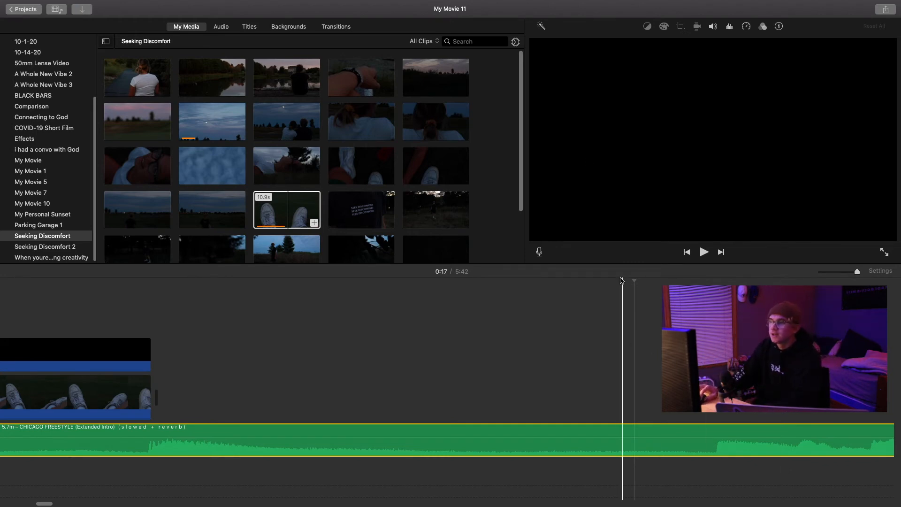
click(440, 78)
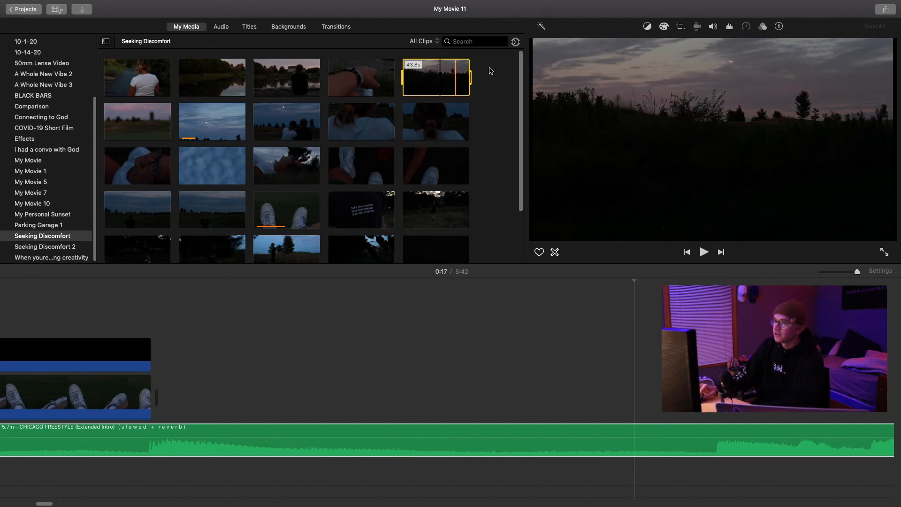
drag(471, 80, 192, 394)
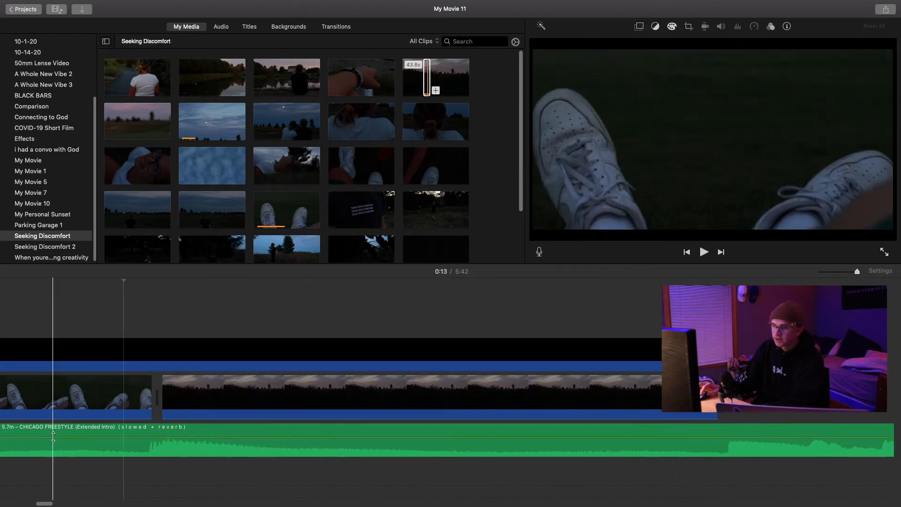
Step: Play from the end of the sneaker clip through the dusk field clip to check the cut against the music
click(56, 394)
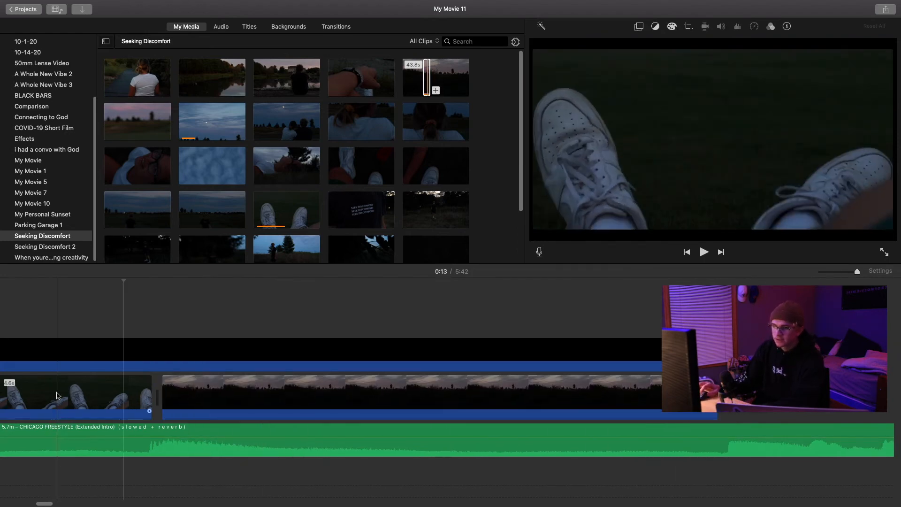
key(space)
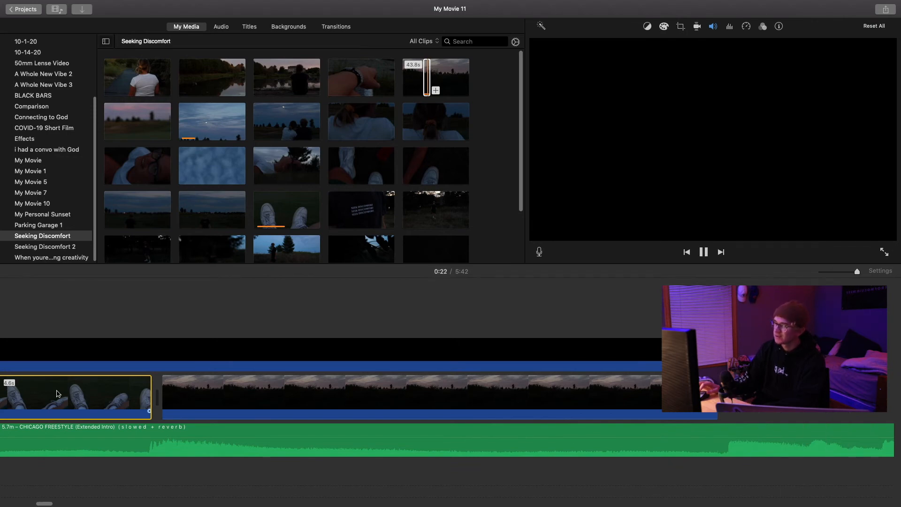
key(space)
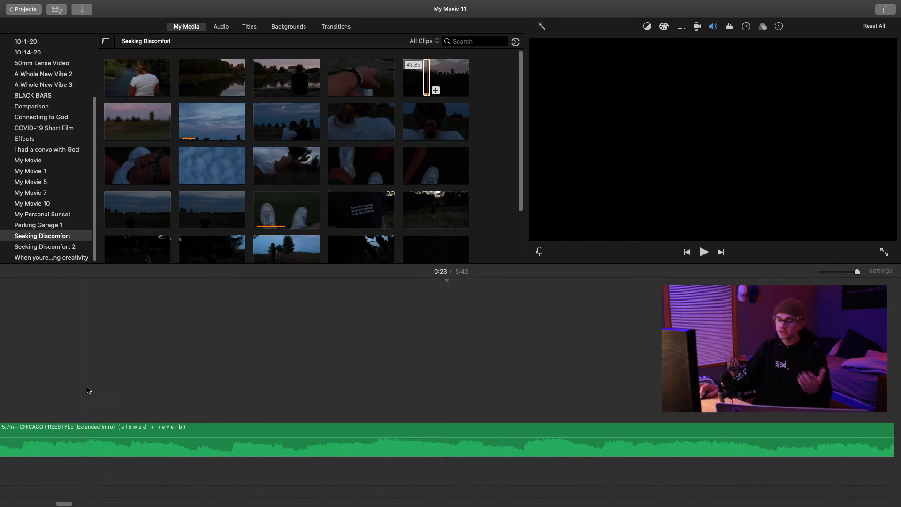
Step: Add the clip of the person lying on grass after the dusk field clip, split it about 3.9 s in and delete the leading piece
drag(67, 504, 61, 504)
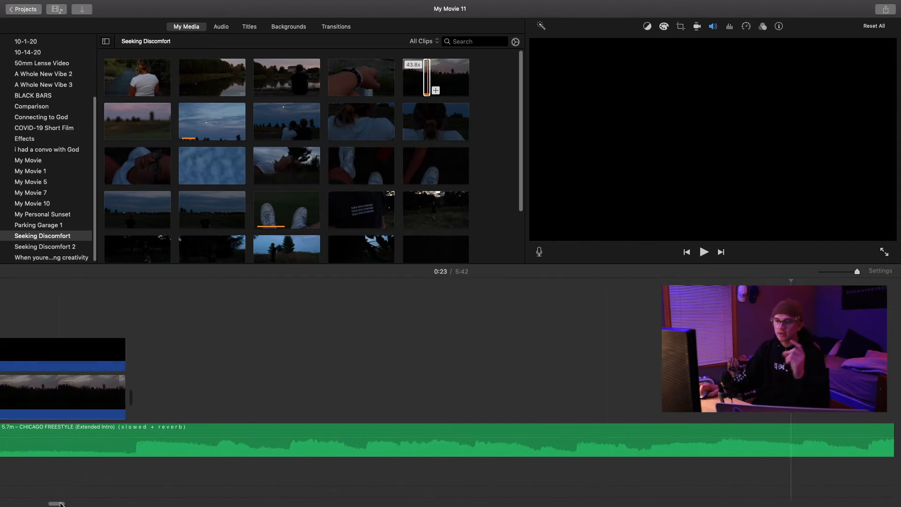
drag(285, 166, 171, 373)
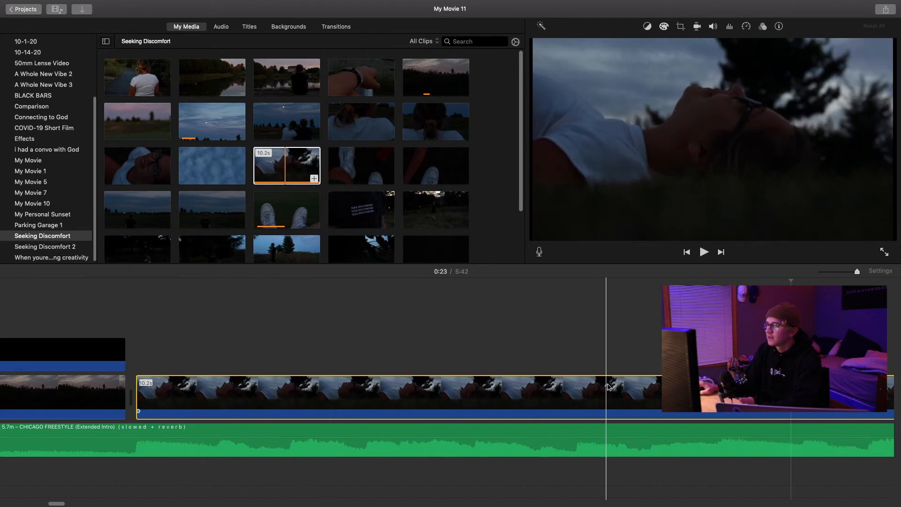
right_click(625, 386)
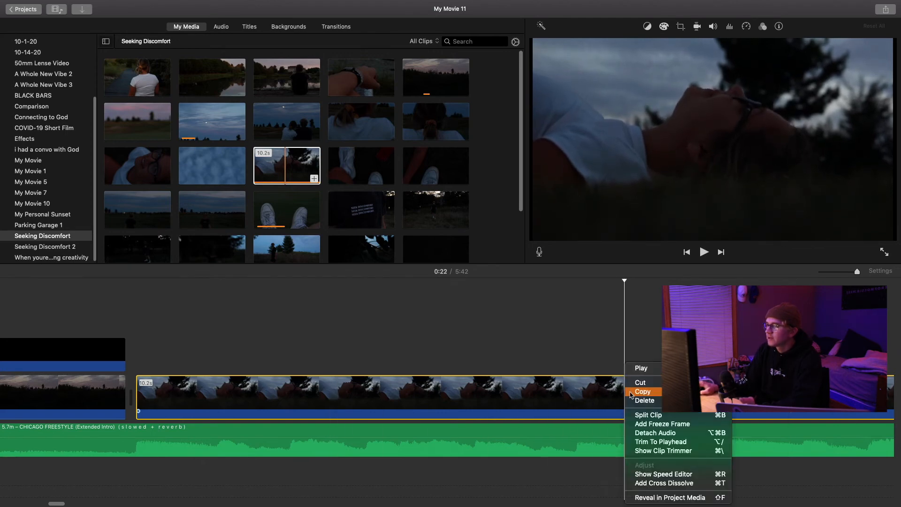
click(648, 414)
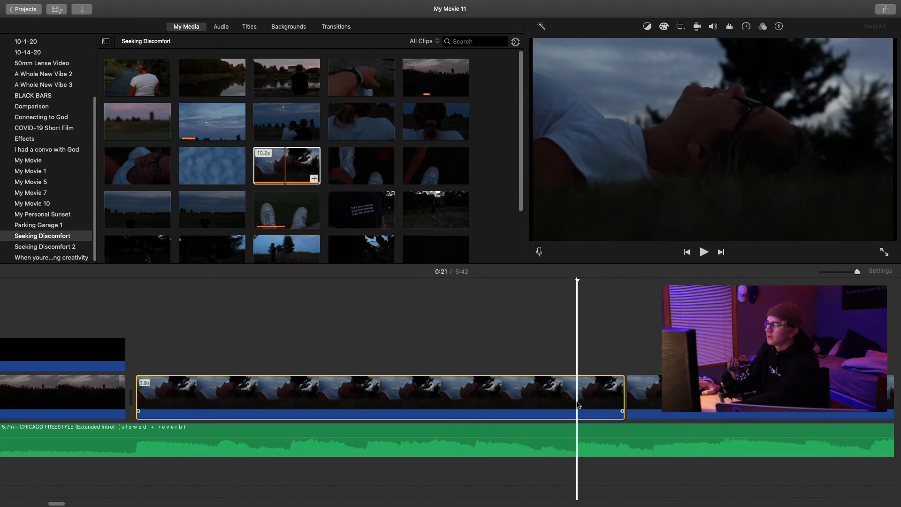
key(Delete)
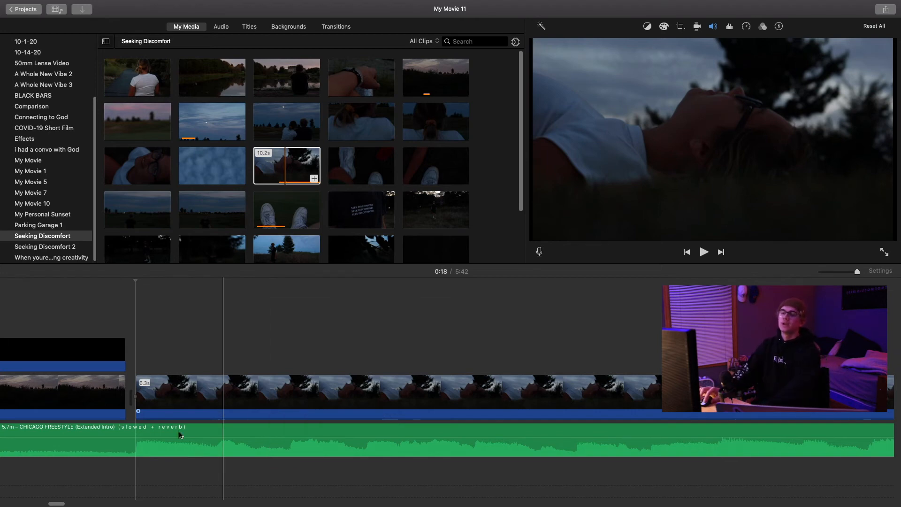
Step: Play from the dusk field clip into the clip of the person lying on grass to find the next beat
click(69, 408)
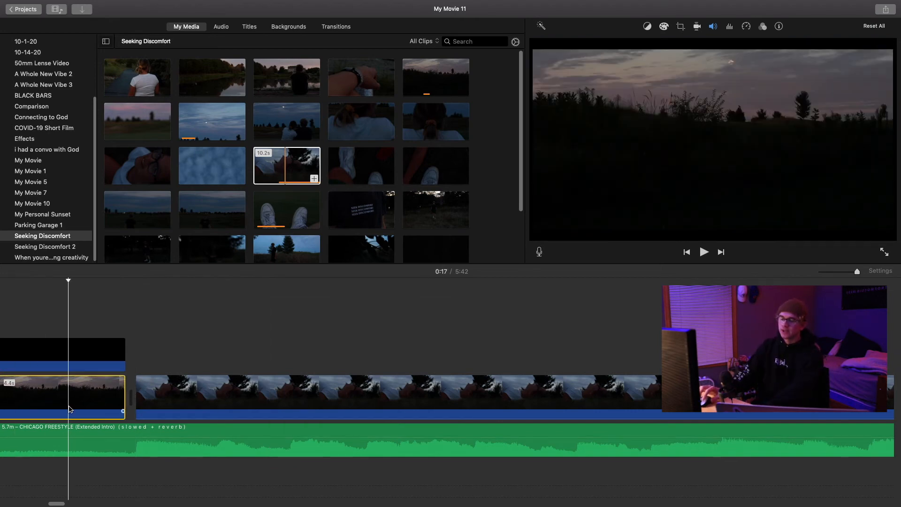
key(space)
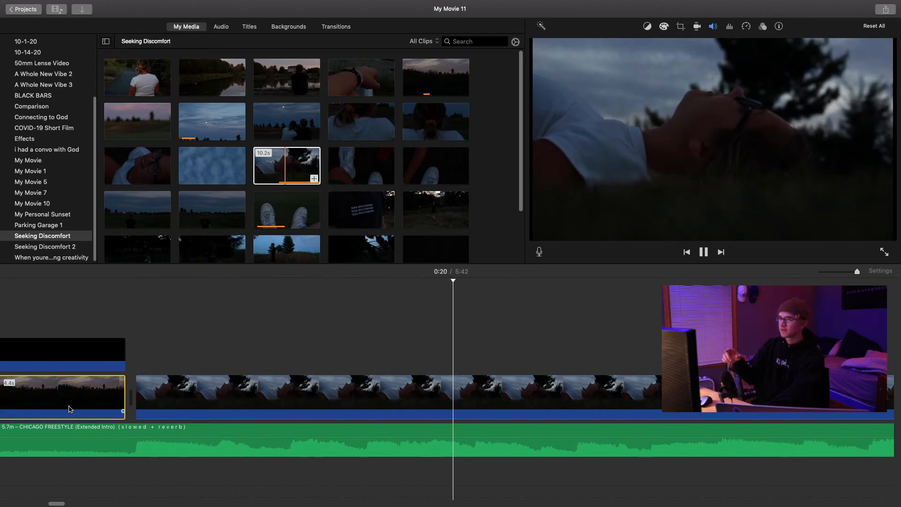
key(space)
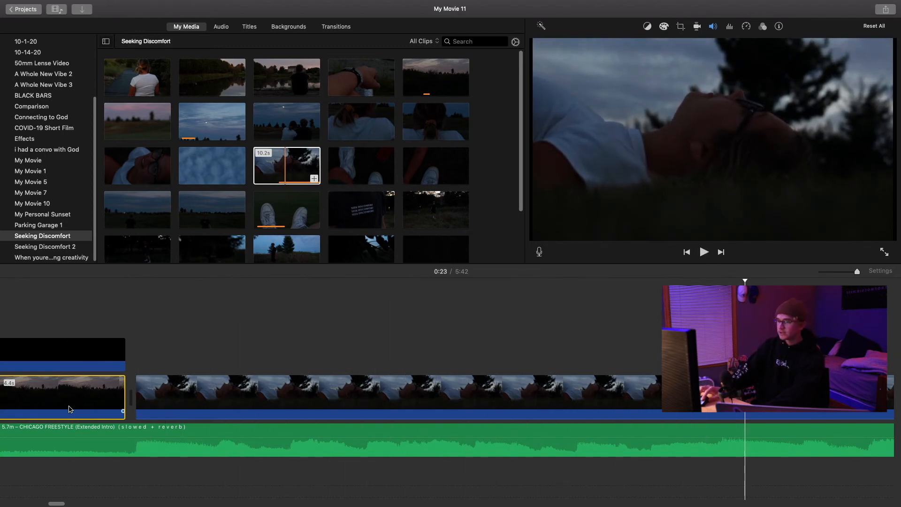
Step: Split the grass clip at about 0:22, delete the trailing piece, and extend the black bars overlay to the clip's end
click(719, 420)
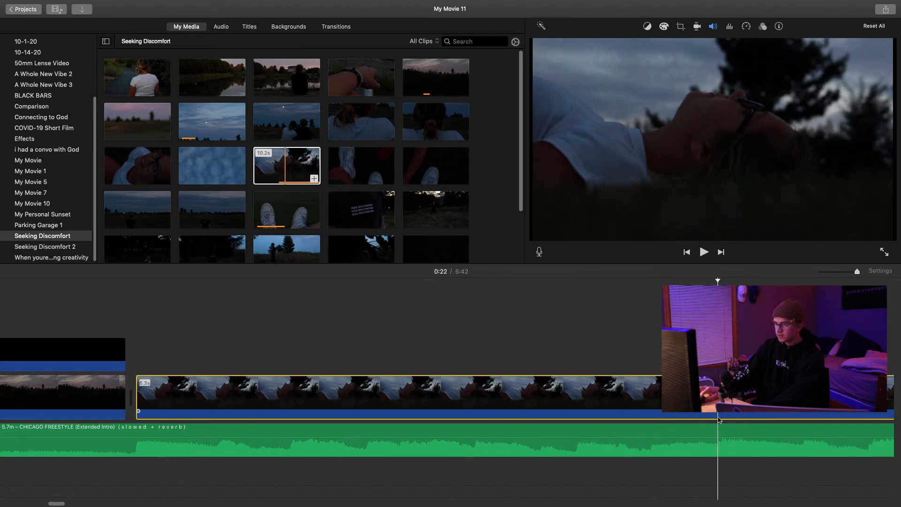
right_click(719, 419)
click(747, 412)
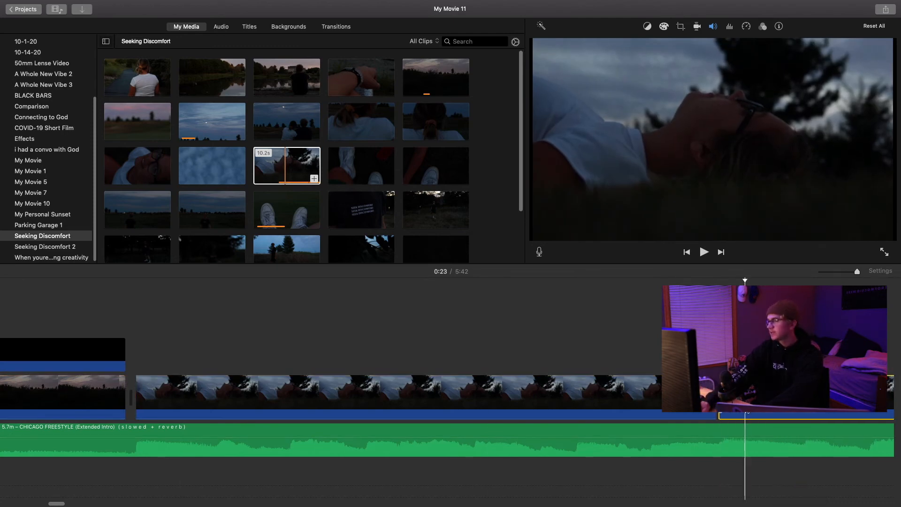
key(Delete)
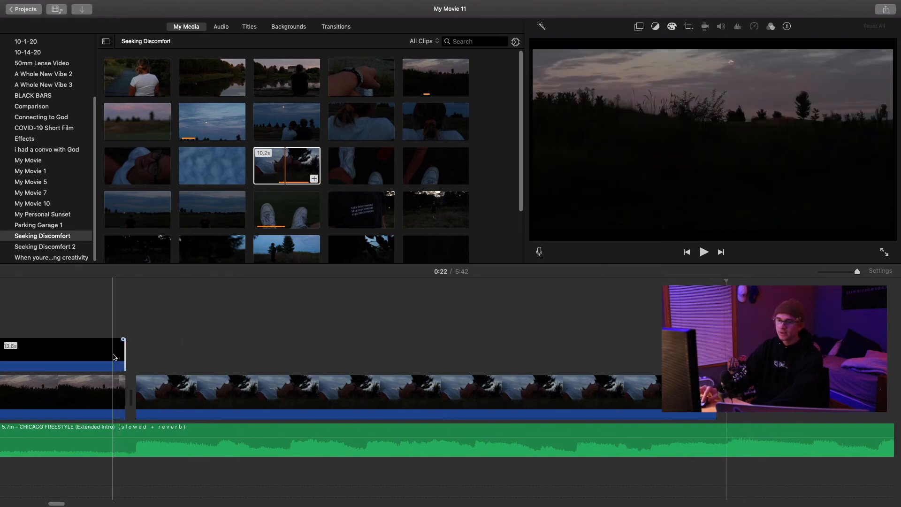
drag(124, 356, 714, 355)
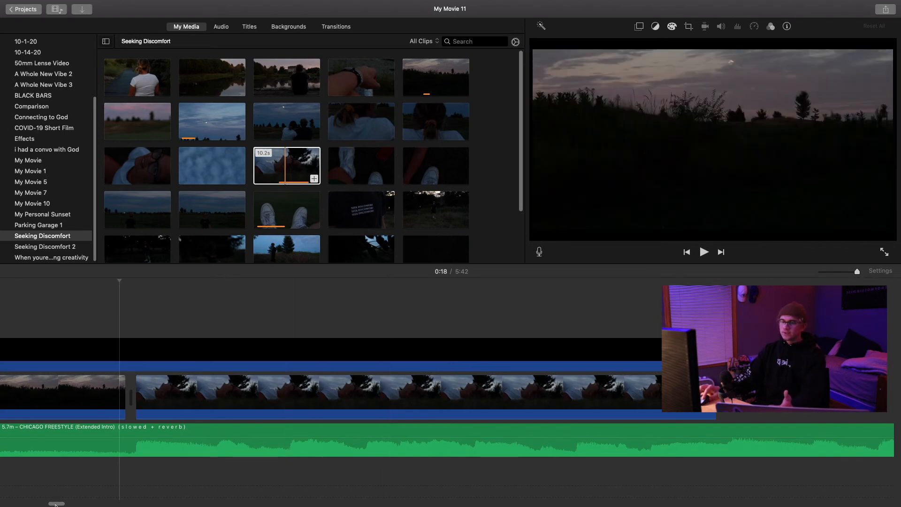
Step: Play the whole opening in full screen from the NSCFILMS logo to review it
drag(55, 504, 55, 505)
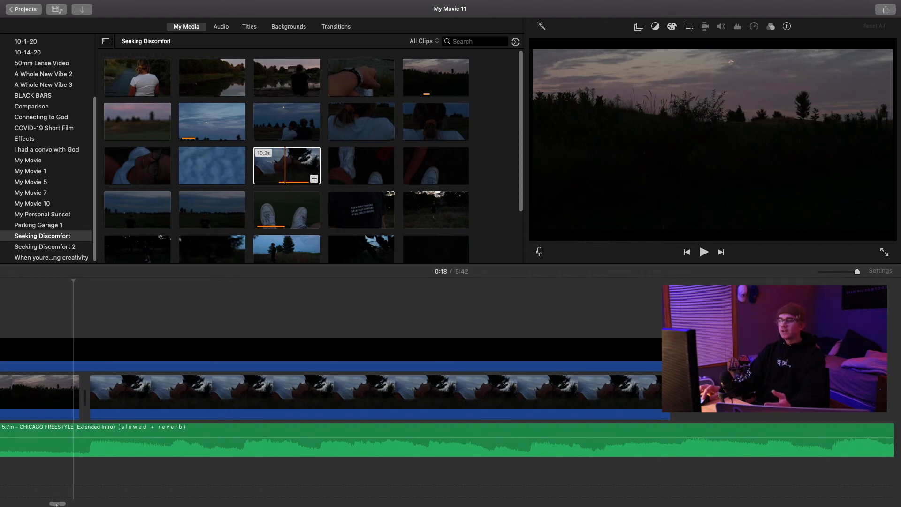
drag(56, 505, 2, 504)
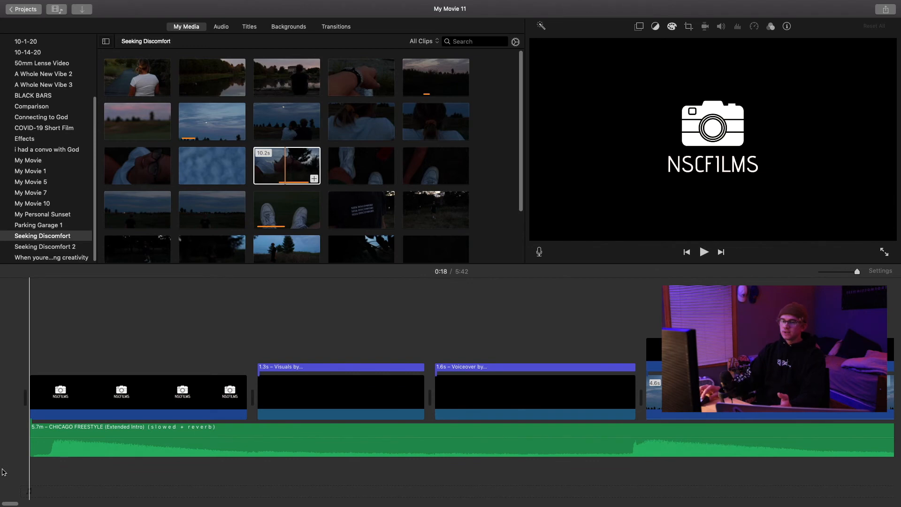
click(3, 469)
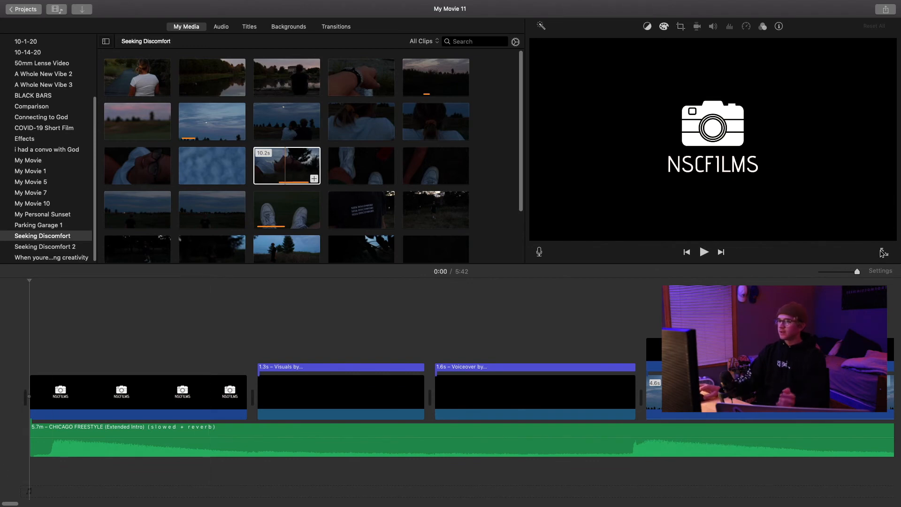
click(882, 253)
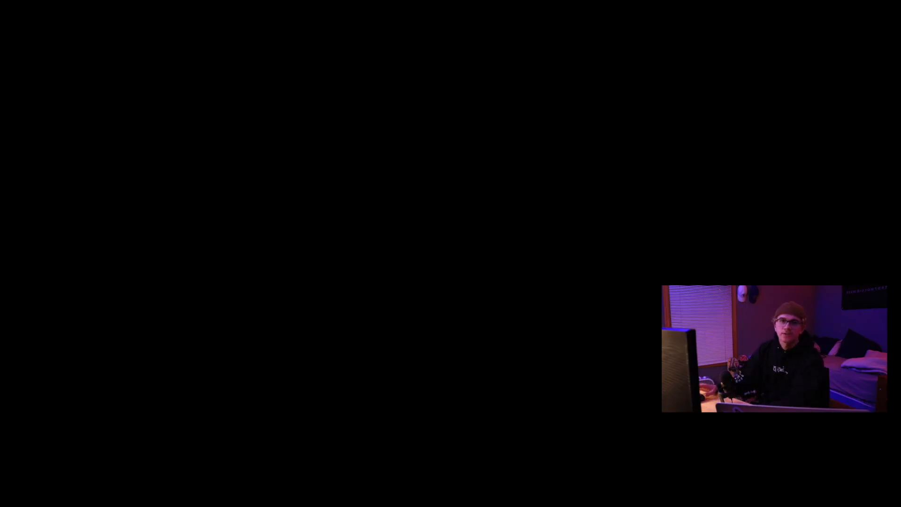
key(Escape)
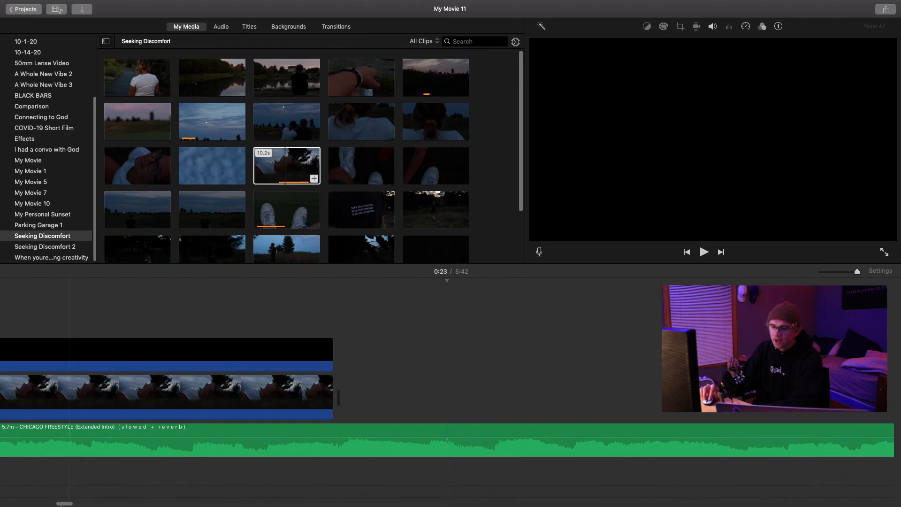
Step: Add a Fade to Black transition at the end of the grass clip
drag(64, 505, 52, 505)
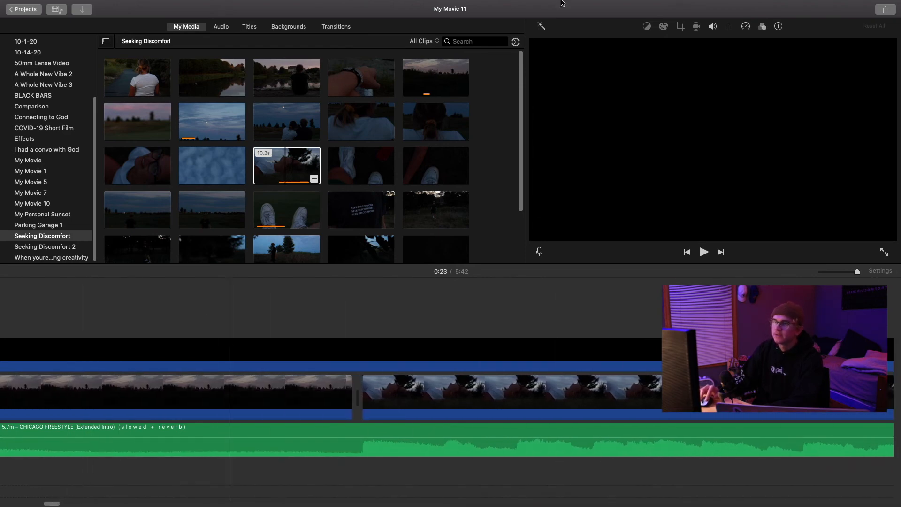
click(343, 28)
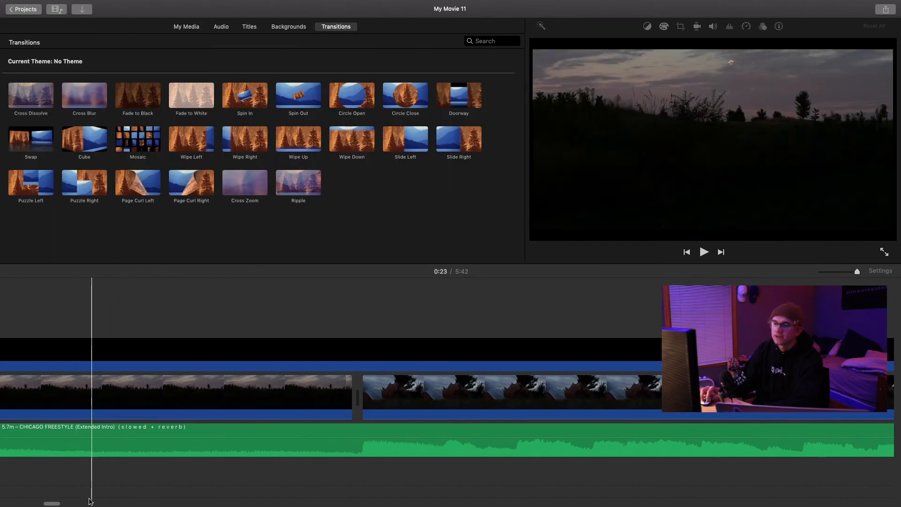
drag(51, 503, 64, 504)
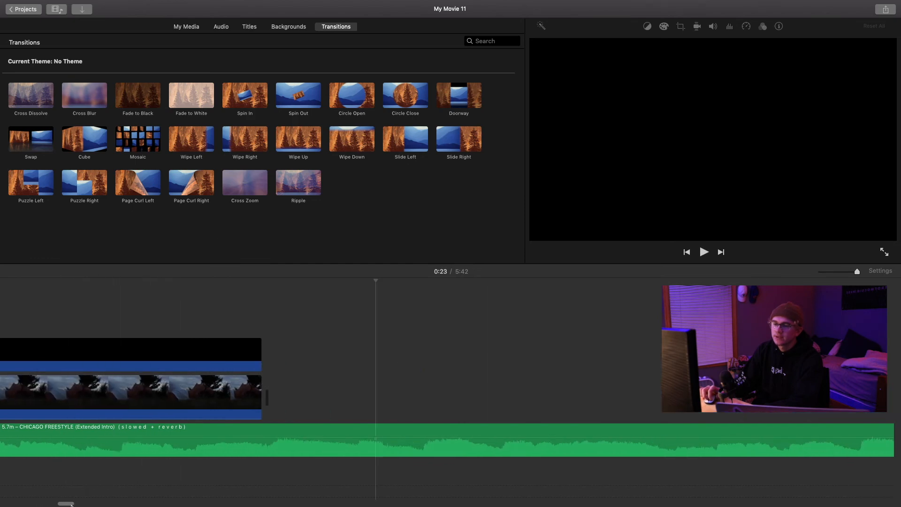
click(207, 397)
drag(137, 97, 174, 401)
Step: Play the grass clip through the closing Fade to Black to check the ending
drag(97, 504, 82, 504)
click(235, 404)
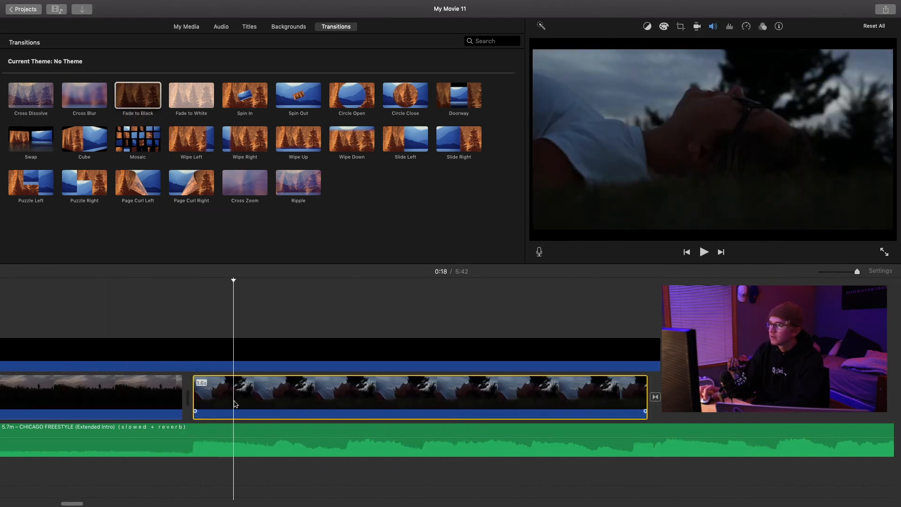
key(space)
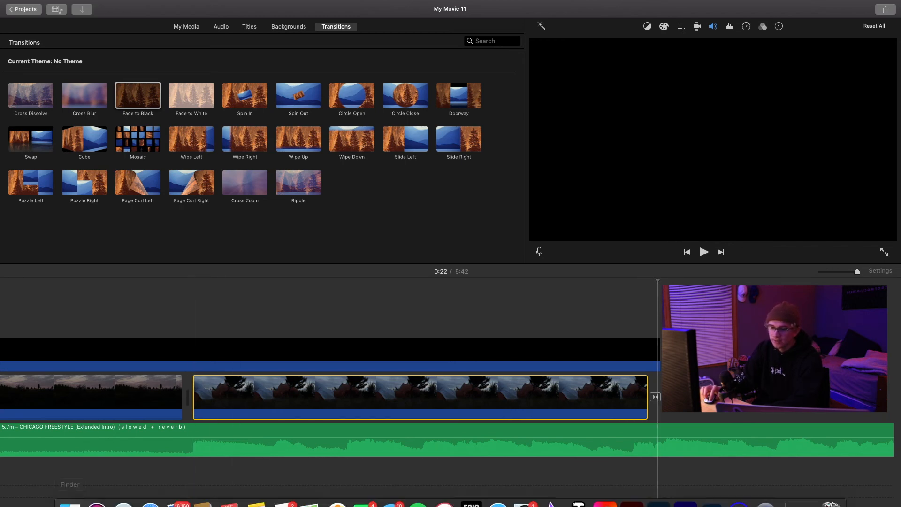
right_click(75, 493)
click(202, 320)
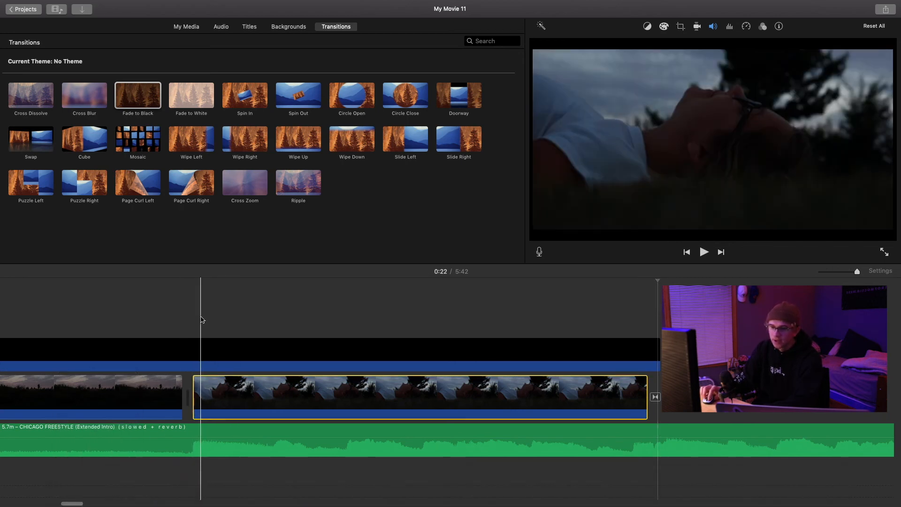
Step: Split the song at the end of the closing transition and delete everything after it
mouse_move(82, 503)
mouse_down()
mouse_move(8, 504)
mouse_move(93, 504)
mouse_up()
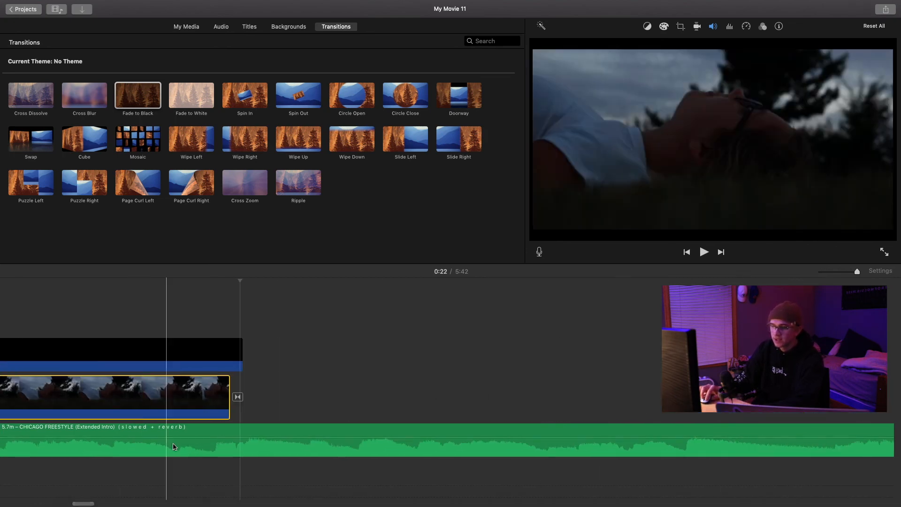
right_click(244, 429)
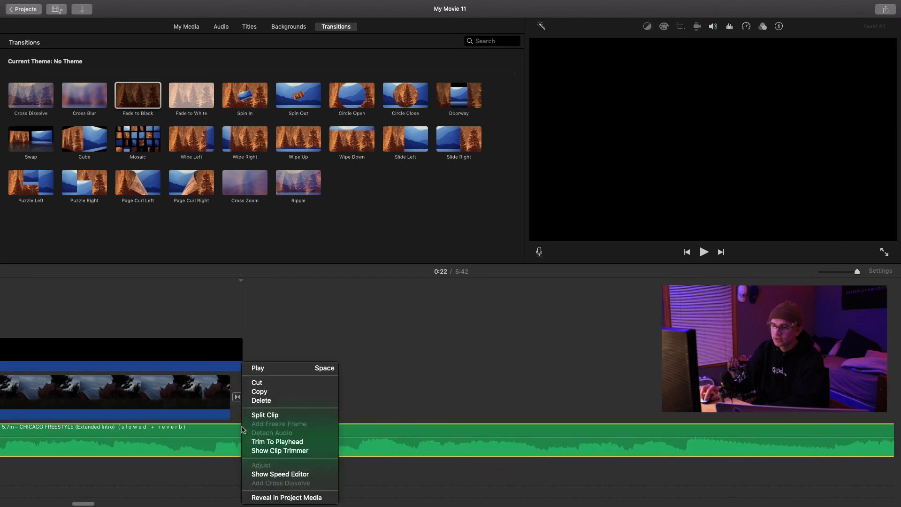
click(260, 415)
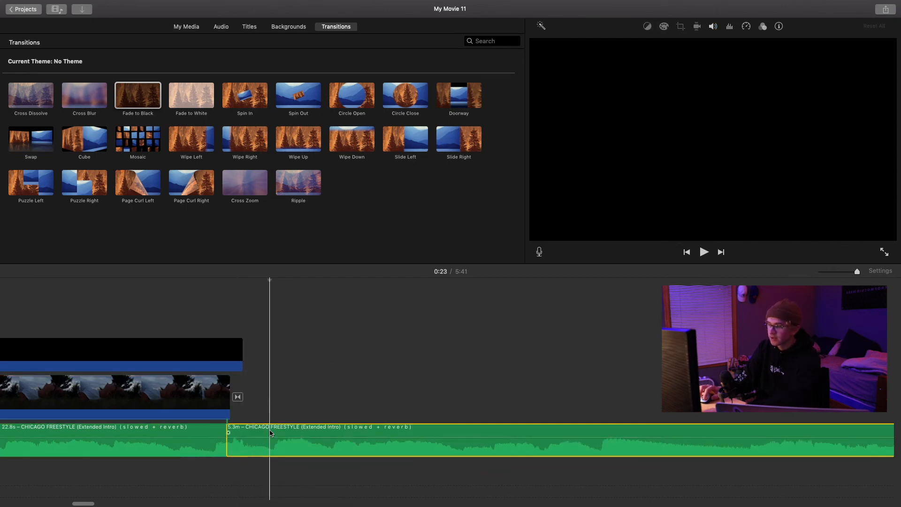
key(Delete)
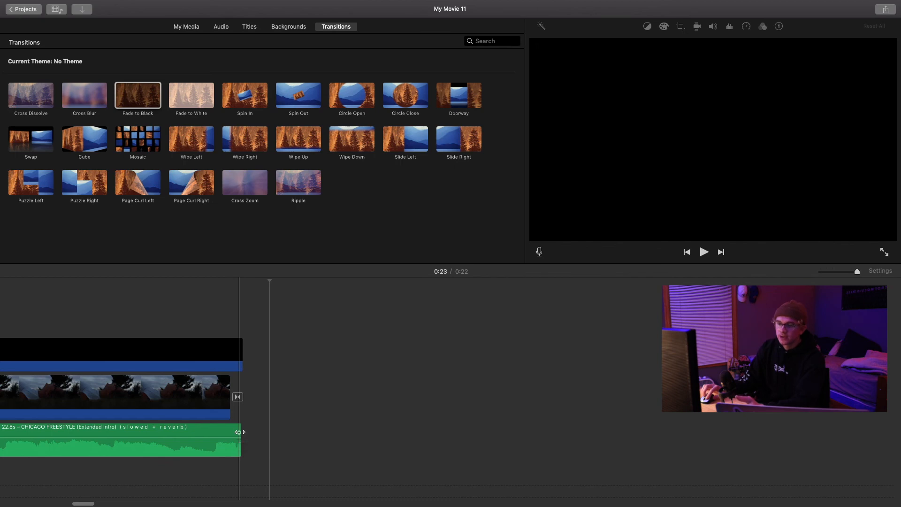
Step: Fade the song out gradually from near the start of the grass clip to the song's end
drag(241, 432, 305, 426)
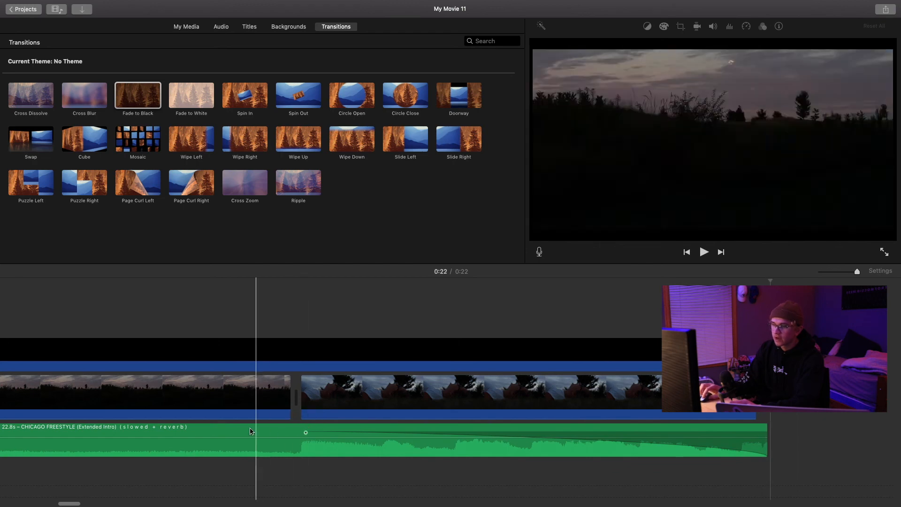
click(92, 397)
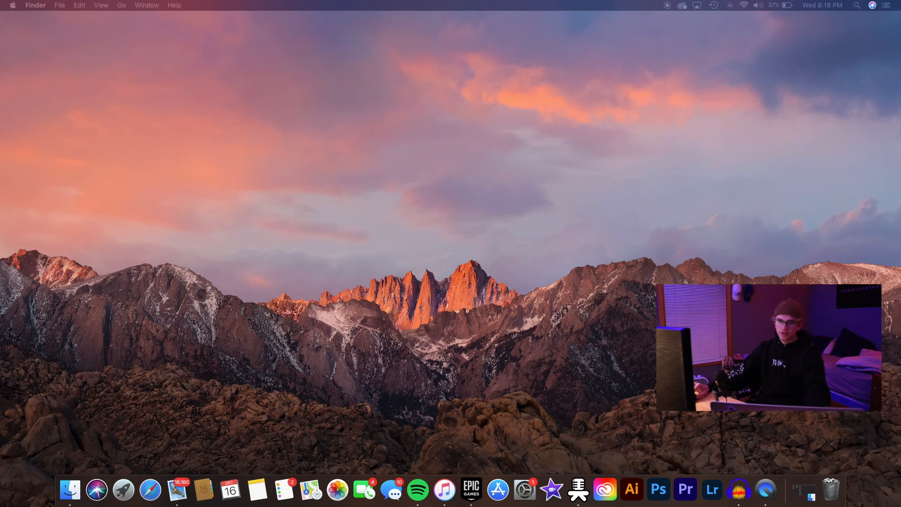
Step: Bring the Audacity window into view to look at the ongoing voice recording and move it back off the display
drag(0, 11, 741, 45)
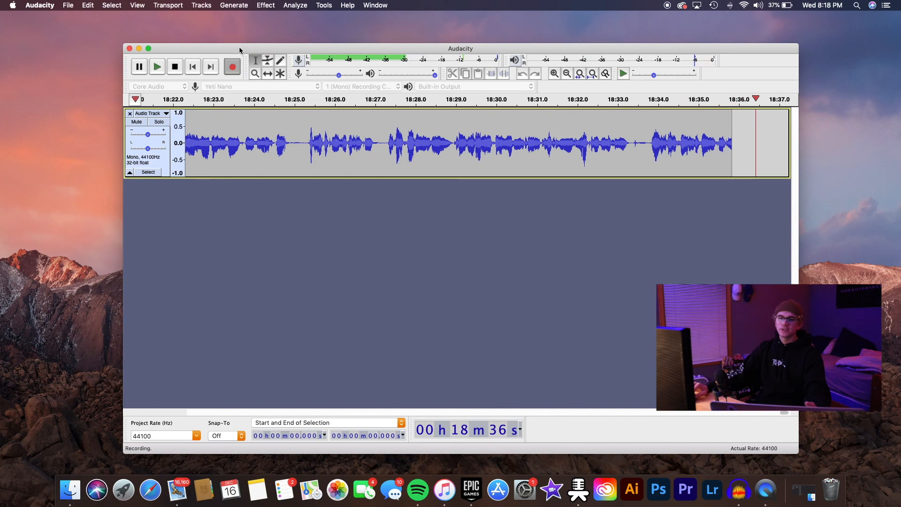
drag(239, 48, 0, 64)
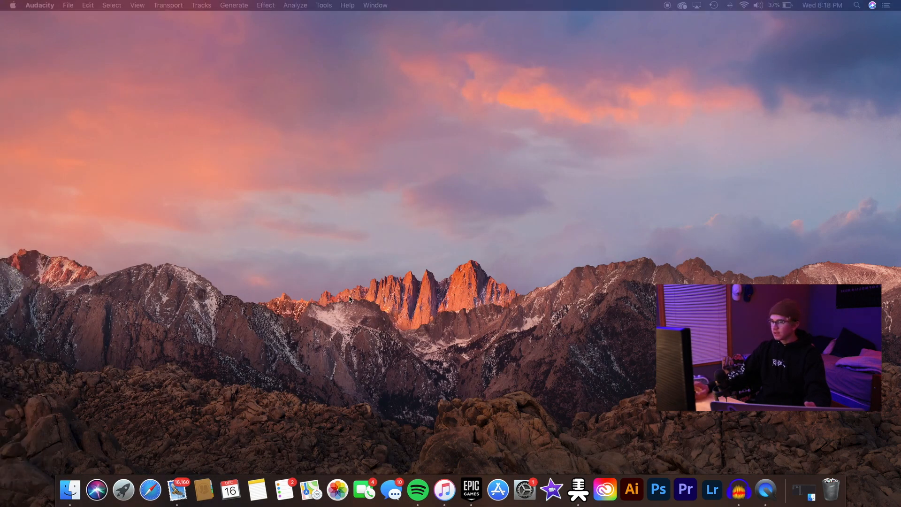
Step: Switch to MediaHuman YouTube to MP3 and look through its list of downloaded tracks
click(580, 491)
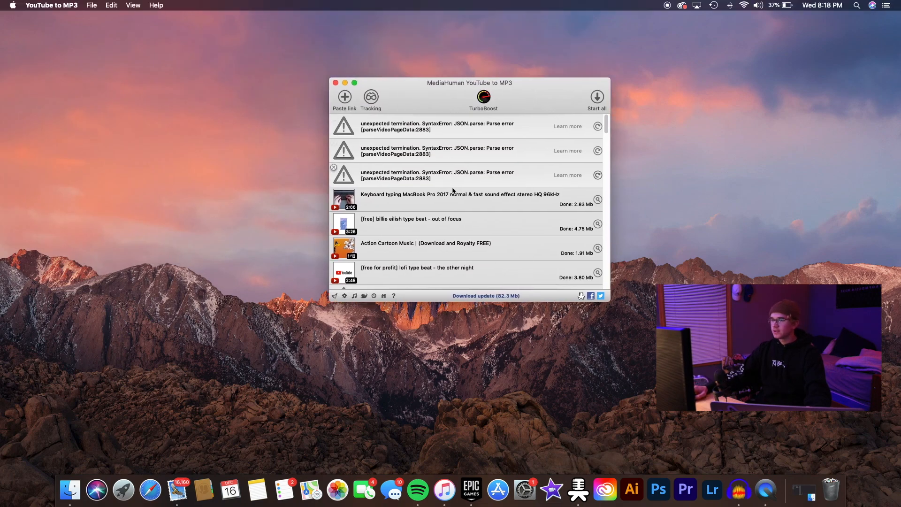
scroll(452, 185, down, 5)
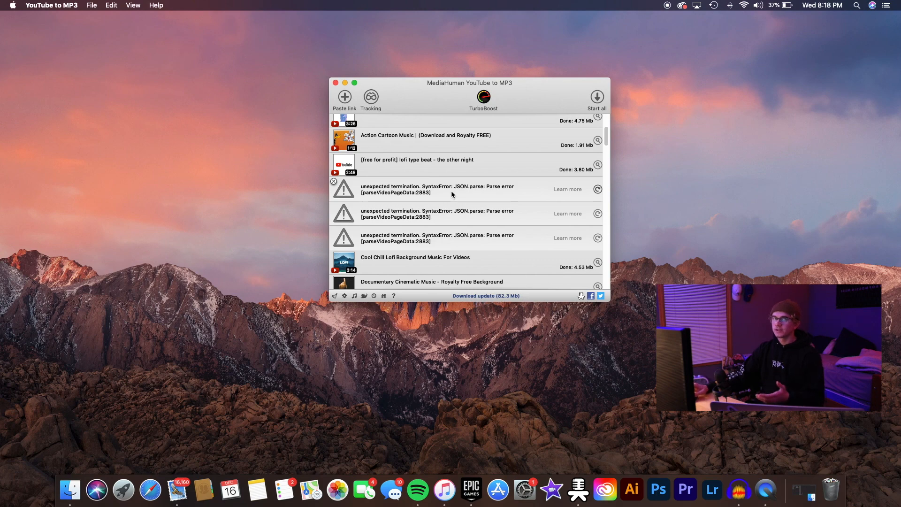
scroll(451, 190, down, 6)
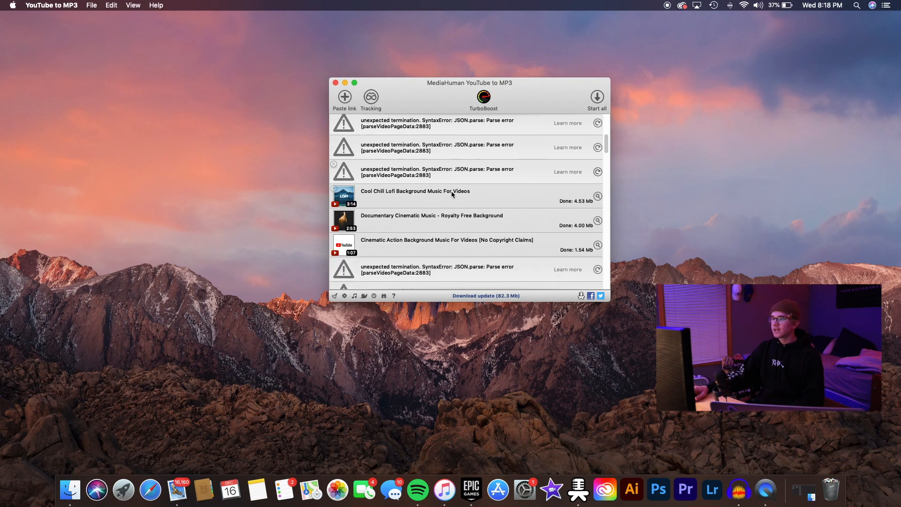
scroll(442, 212, up, 10)
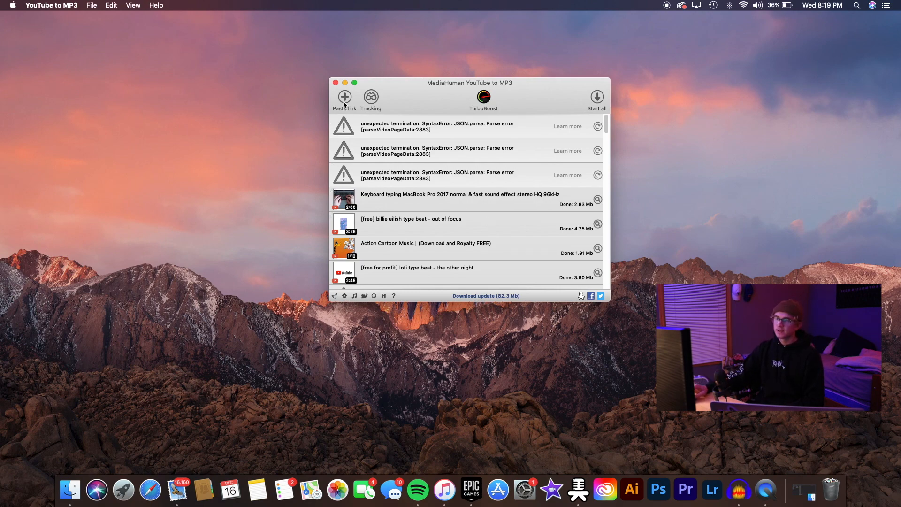
Step: Play the downloaded "[free] billie eilish type beat - out of focus" track in iTunes, pause it, and close the iTunes and converter windows
double_click(488, 223)
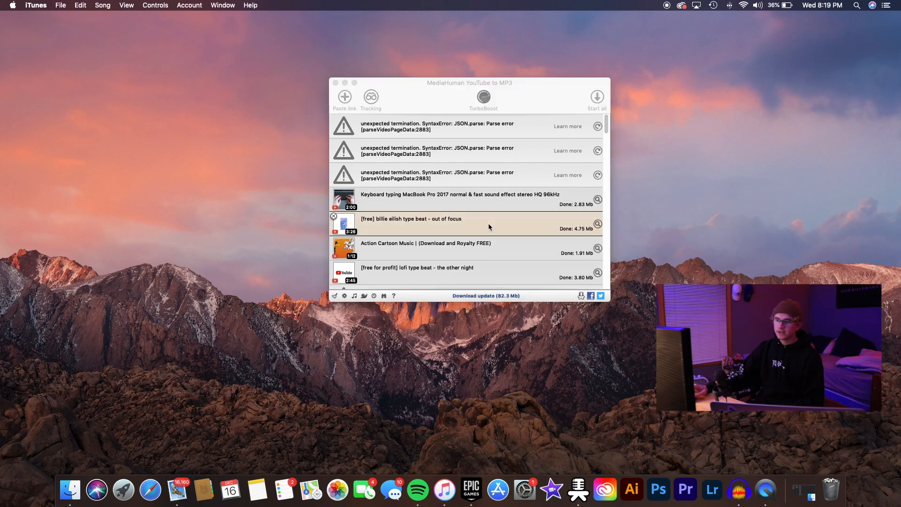
click(444, 489)
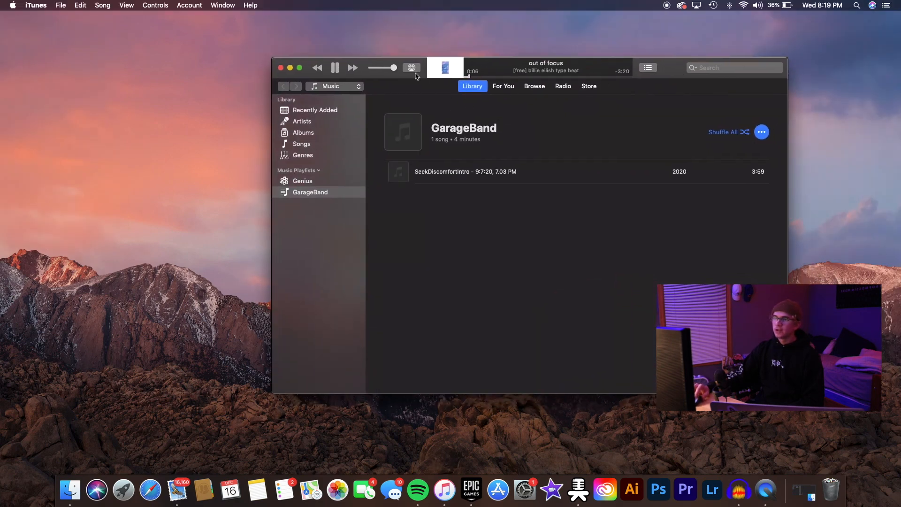
click(335, 68)
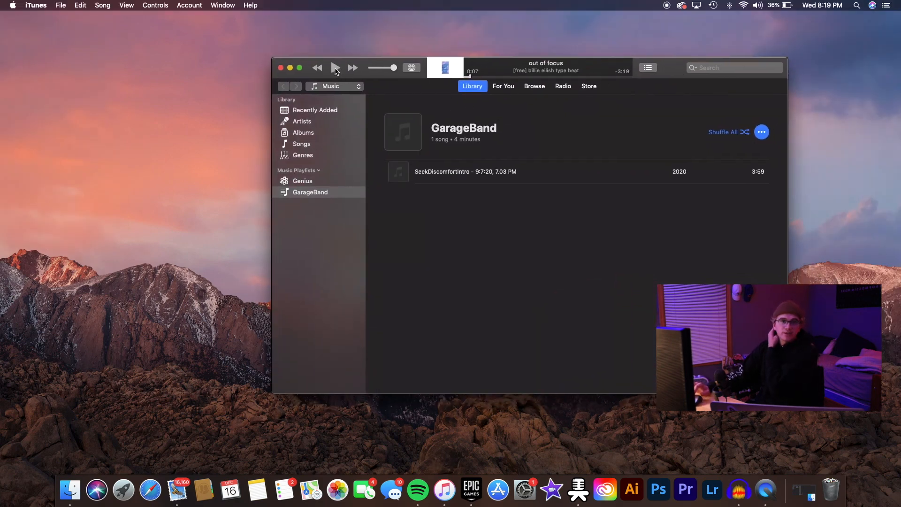
click(281, 68)
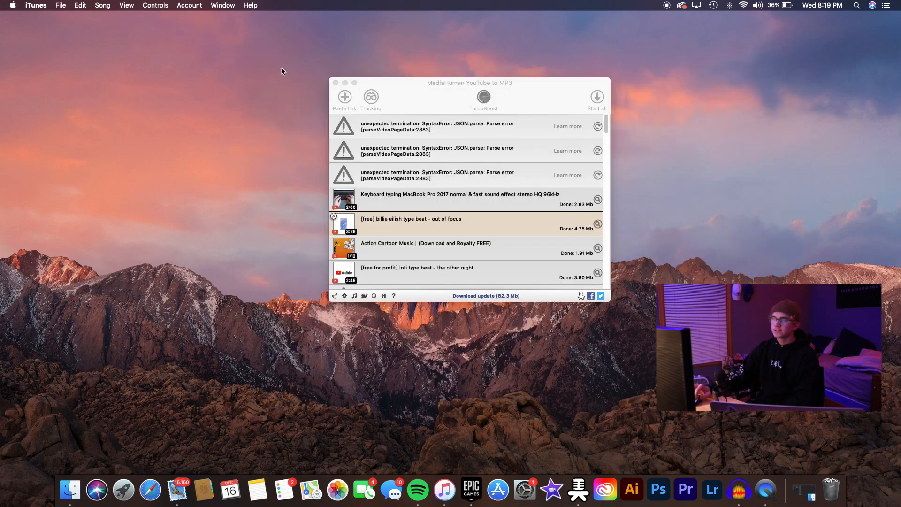
click(335, 83)
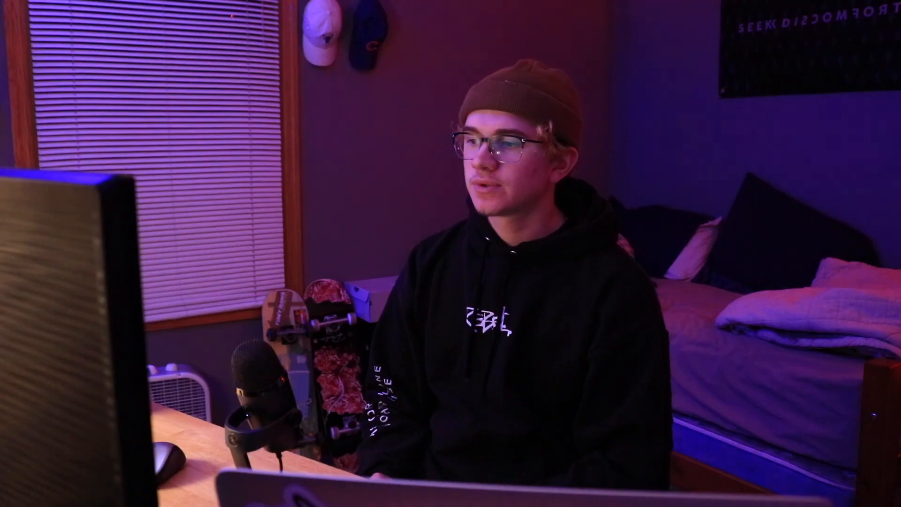